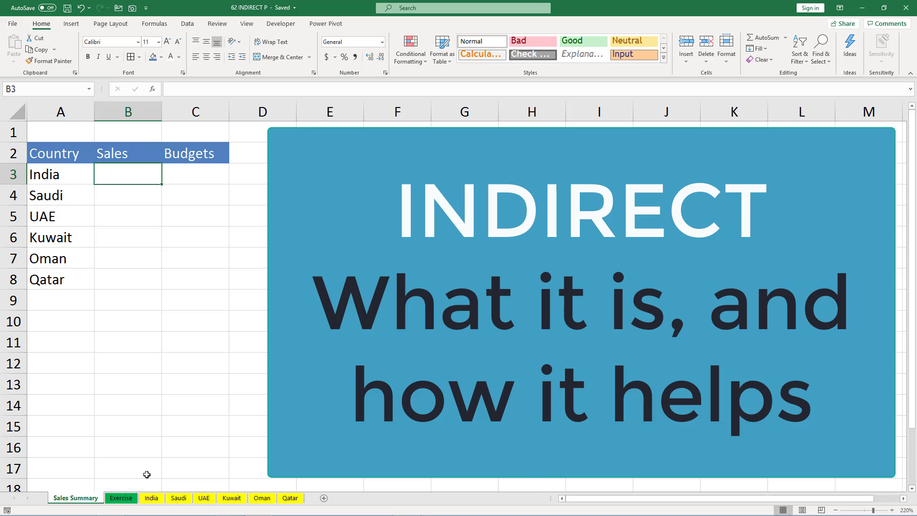
# Step: Browse the India, Saudi, UAE, Kuwait, Oman and Qatar sheets to view their figures
pyautogui.click(152, 497)
pyautogui.click(179, 497)
pyautogui.click(152, 497)
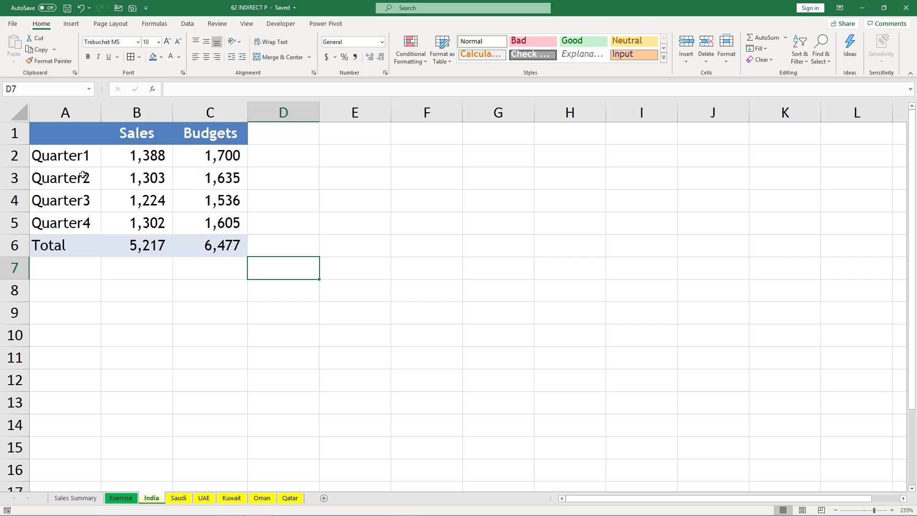
pyautogui.click(179, 497)
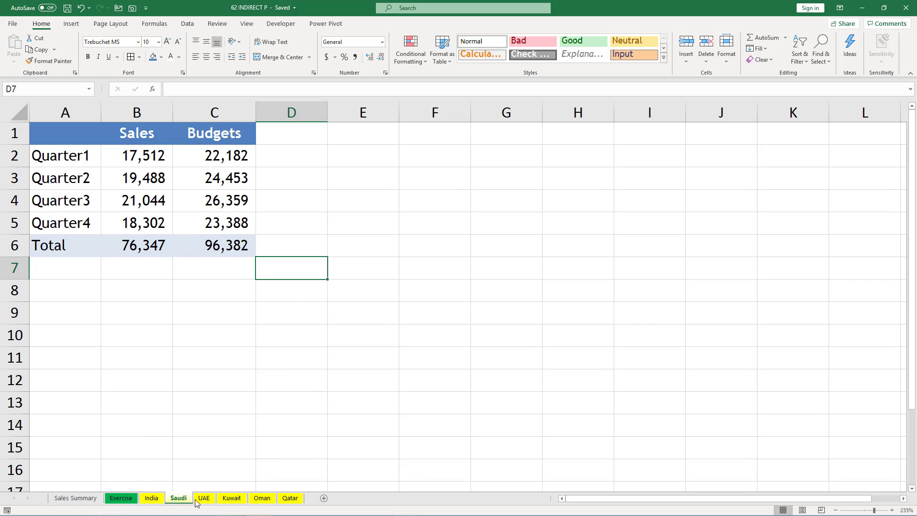
pyautogui.click(203, 499)
pyautogui.click(233, 498)
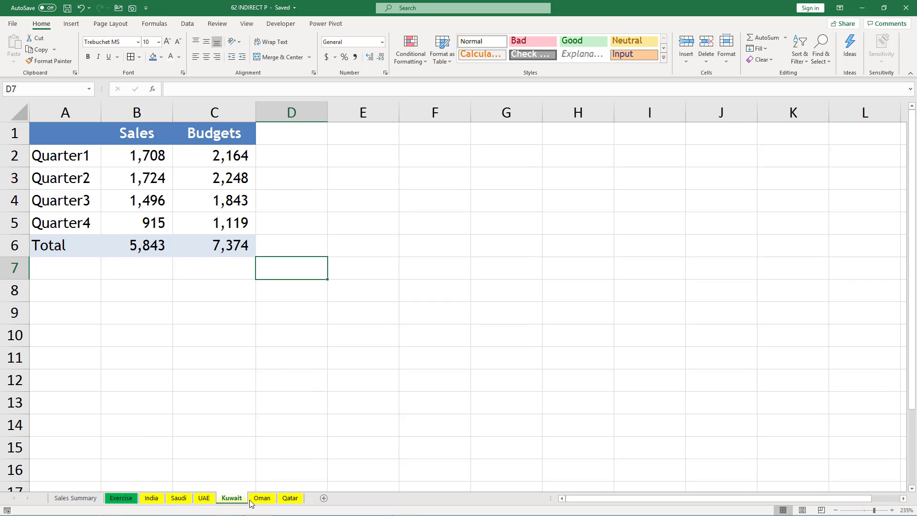
pyautogui.click(253, 498)
pyautogui.click(283, 499)
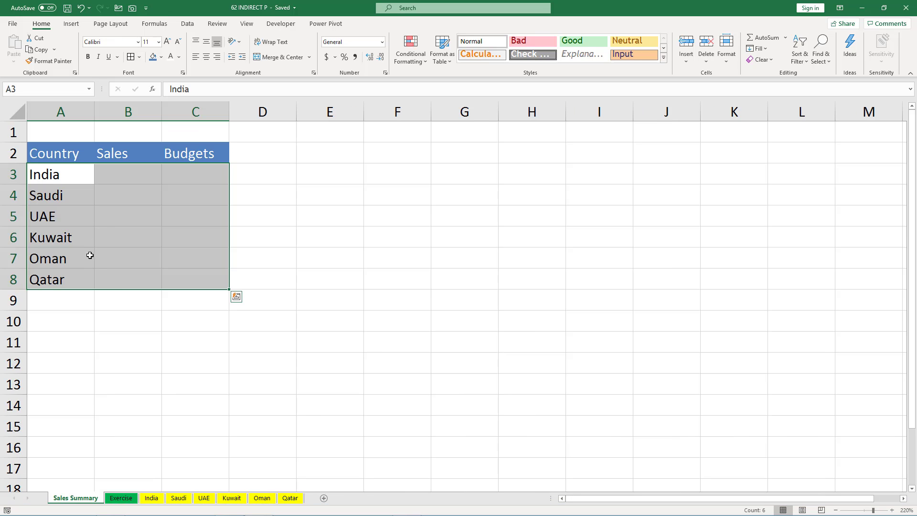
pyautogui.click(125, 258)
# Step: Link India's Sales cell B3 to the India sheet's total with =India!B6
pyautogui.click(115, 171)
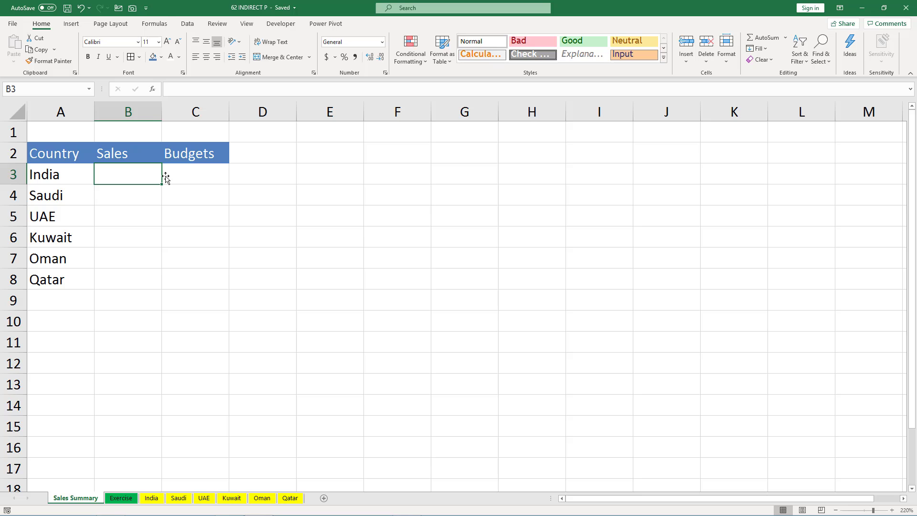
pyautogui.click(189, 176)
pyautogui.press('Left')
pyautogui.write('=')
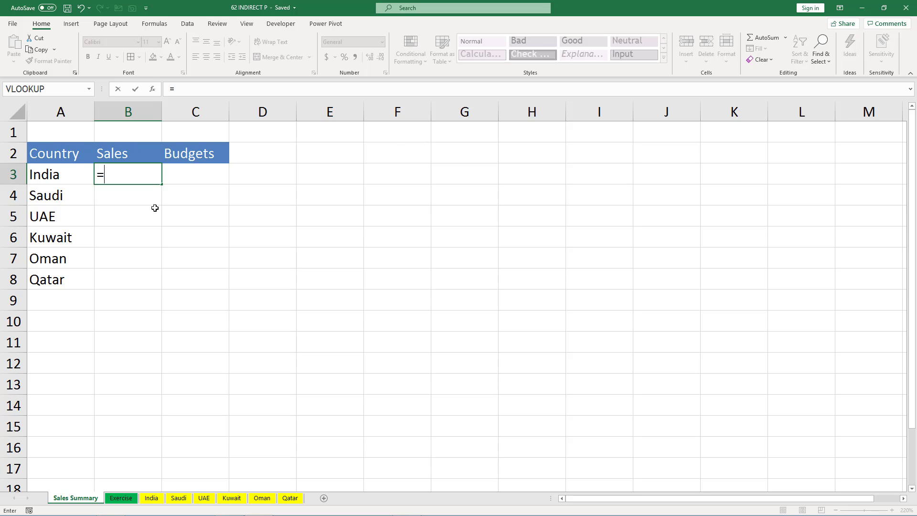
pyautogui.click(152, 498)
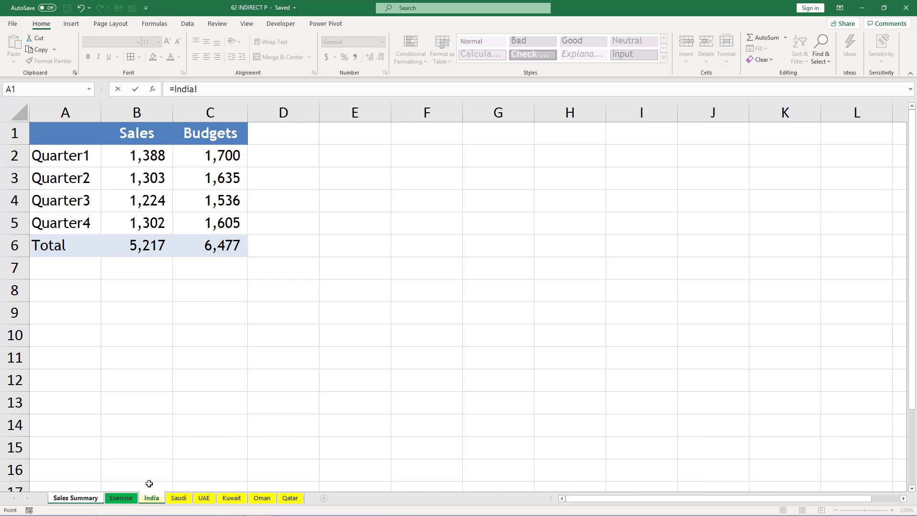
pyautogui.click(146, 249)
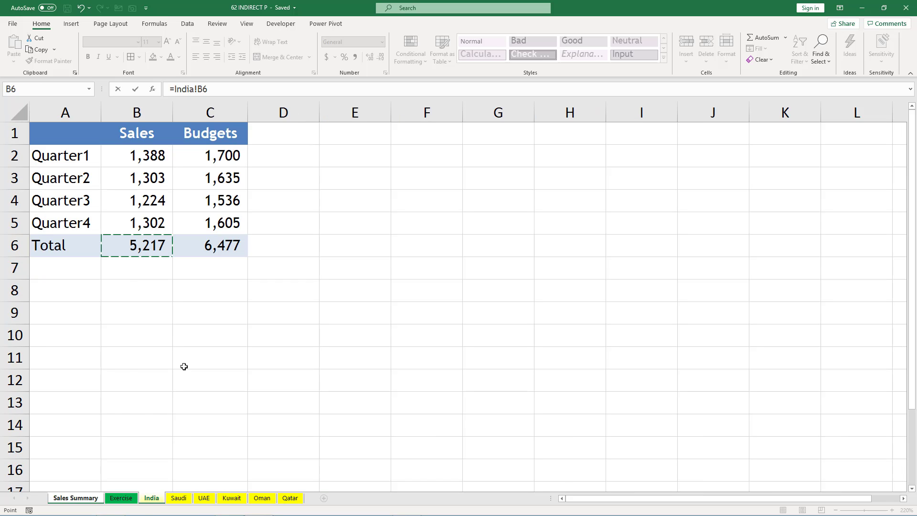
pyautogui.press('Return')
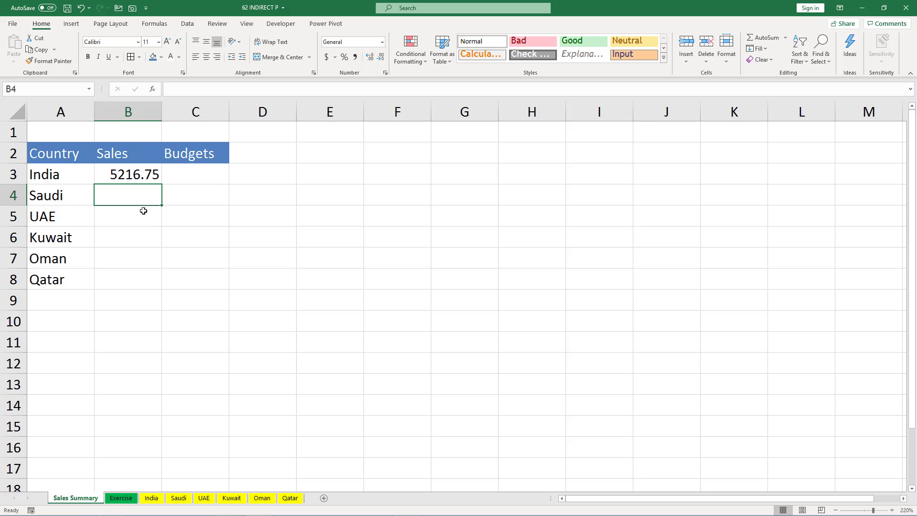
# Step: Link India's Budgets cell C3 to =India!C6, showing 6476.783
pyautogui.click(185, 174)
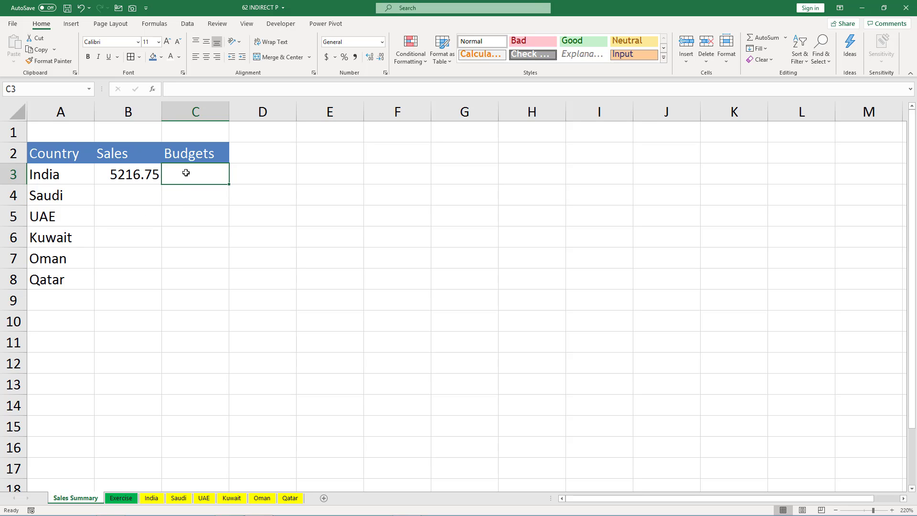
pyautogui.write('=')
pyautogui.click(151, 498)
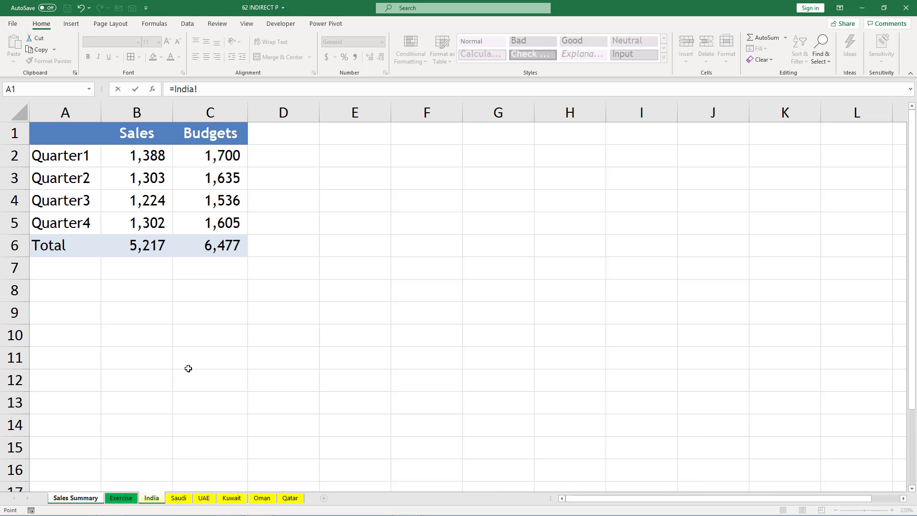
pyautogui.click(215, 245)
pyautogui.press('Return')
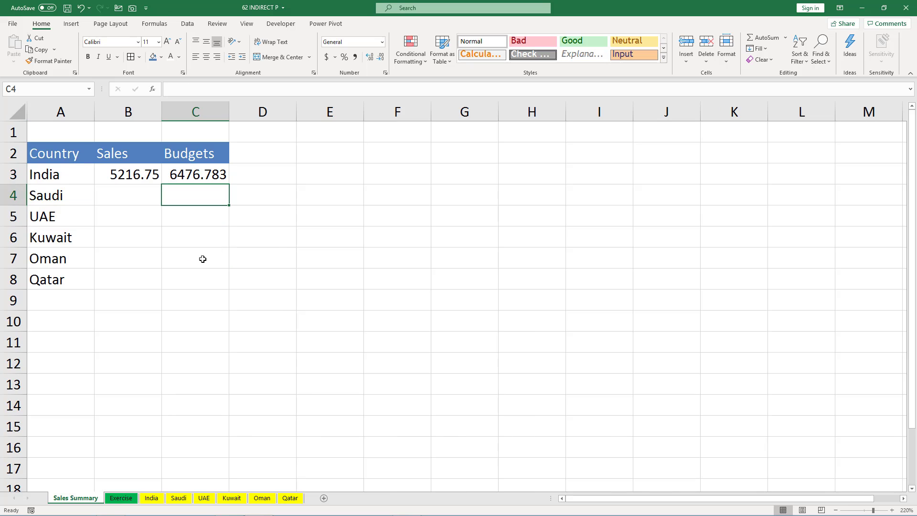
# Step: Review the B3 and C3 formulas without changing them
pyautogui.click(141, 180)
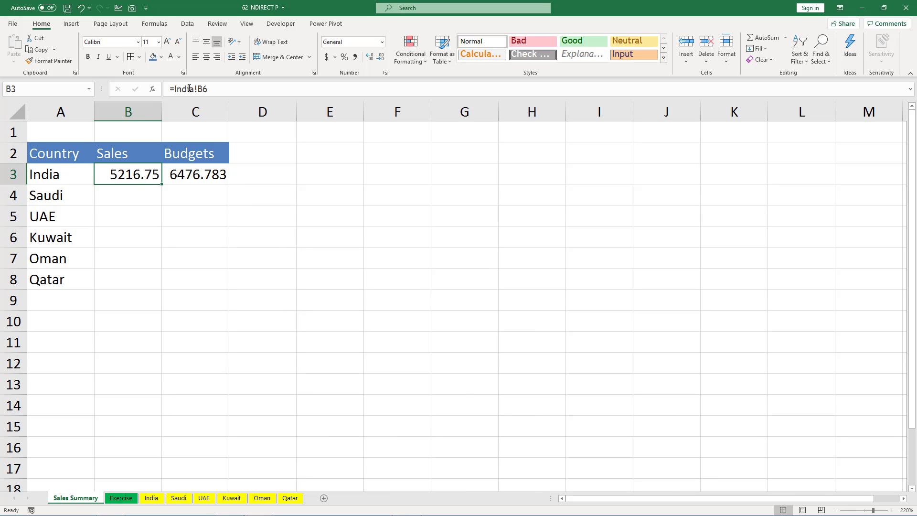
pyautogui.doubleClick(147, 174)
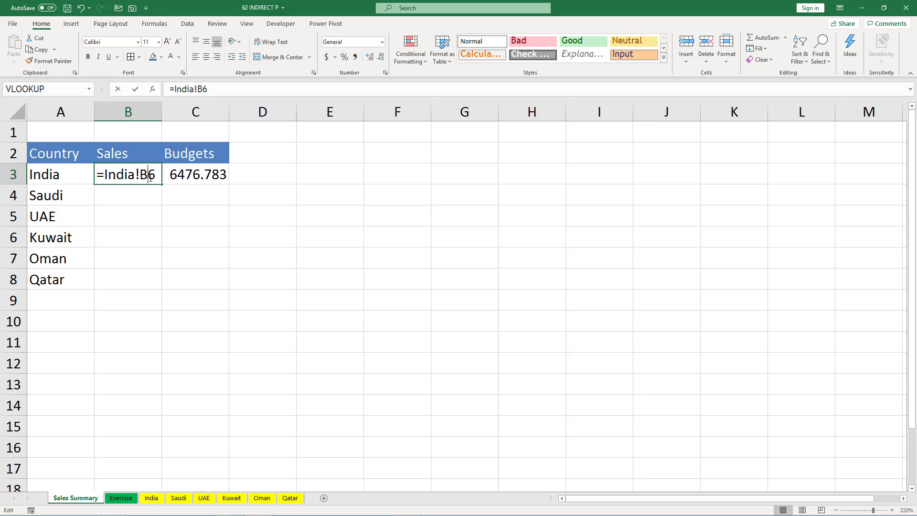
pyautogui.click(187, 174)
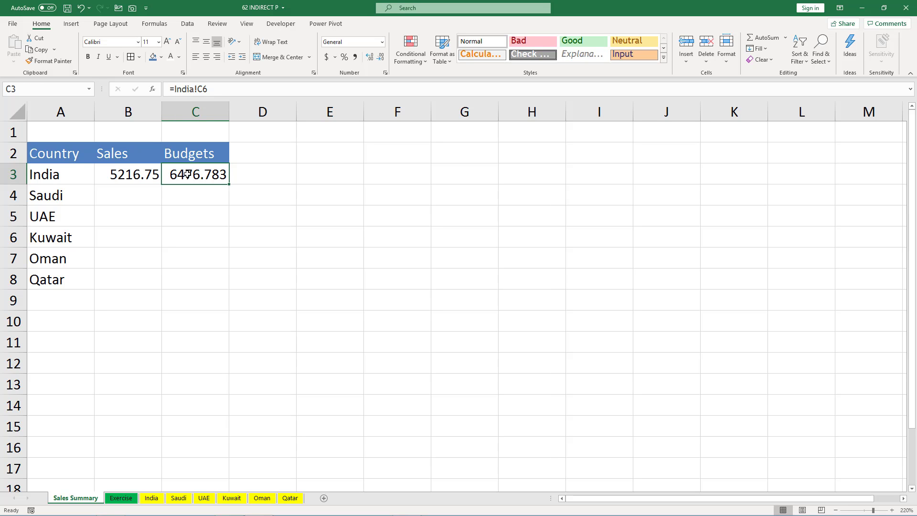
pyautogui.doubleClick(187, 174)
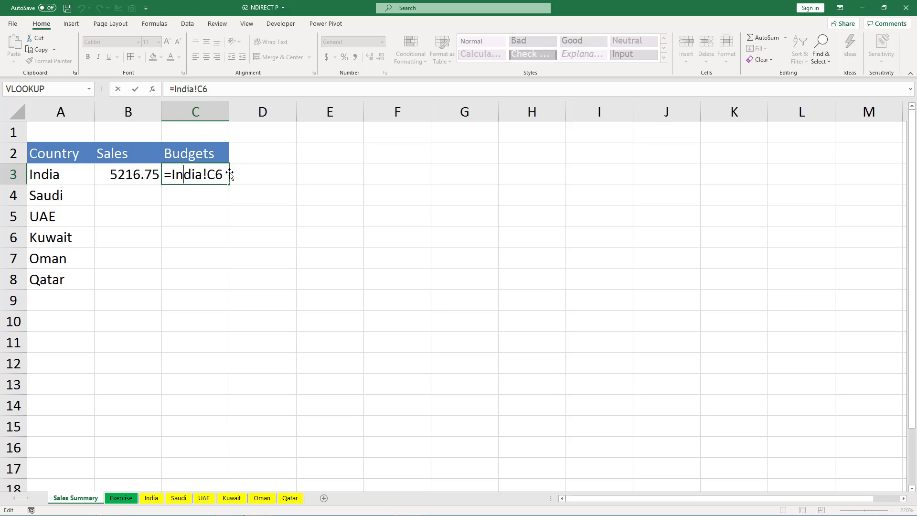
pyautogui.press('Escape')
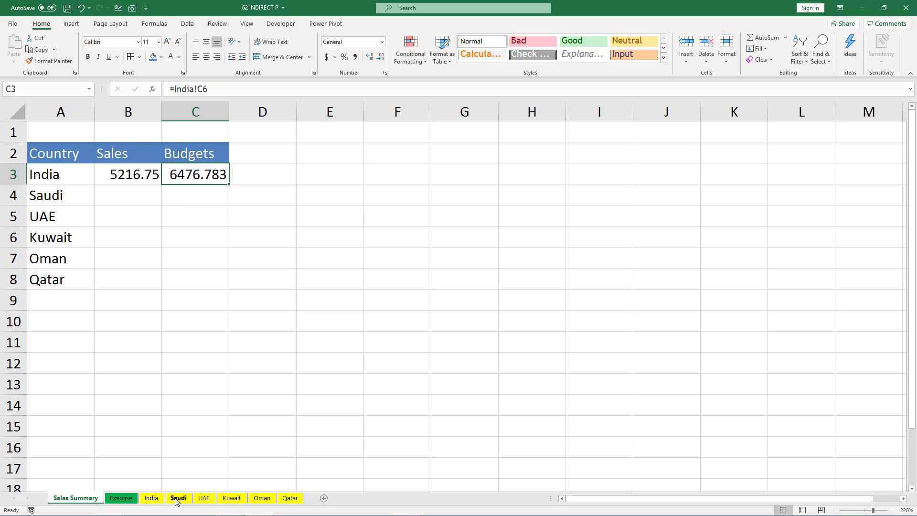
pyautogui.click(177, 497)
pyautogui.click(152, 246)
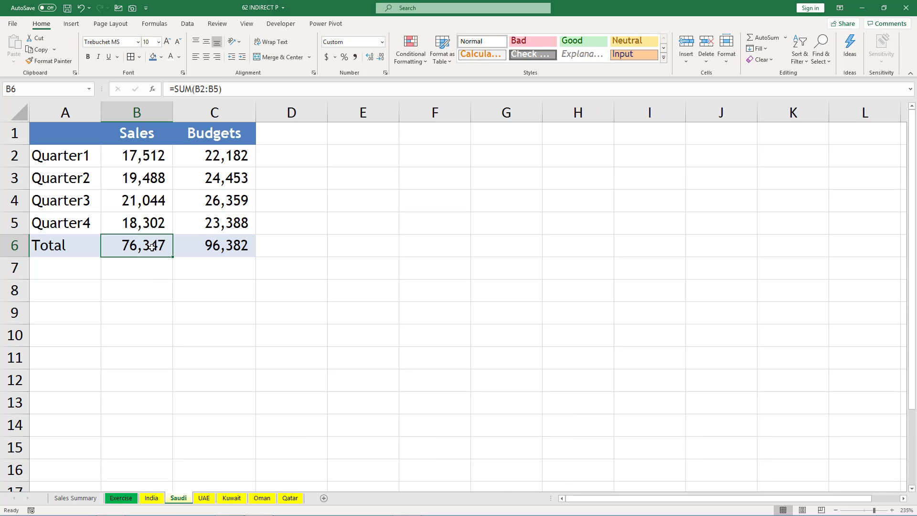
pyautogui.click(212, 245)
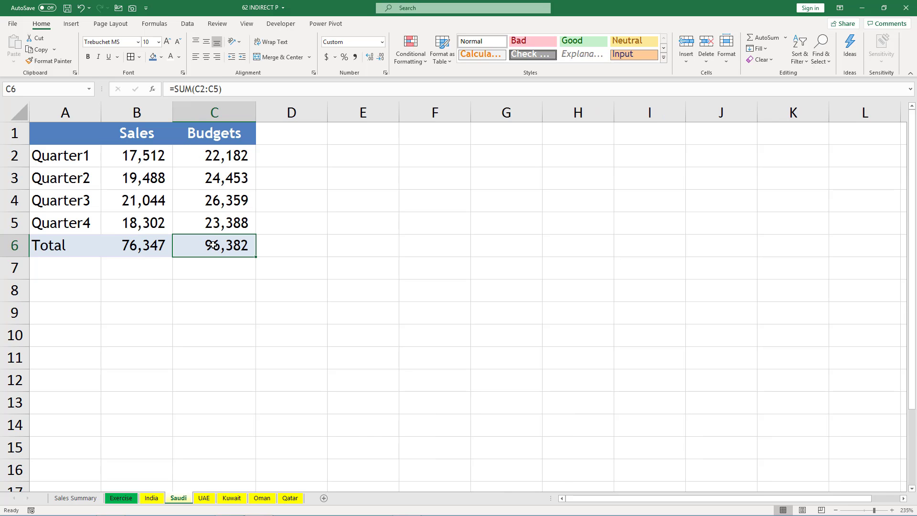
pyautogui.click(204, 498)
pyautogui.click(226, 498)
pyautogui.click(261, 498)
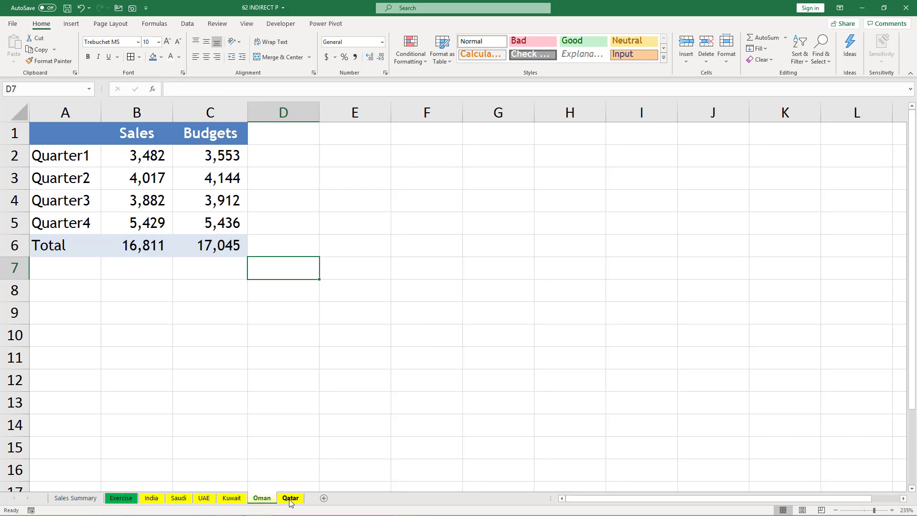
pyautogui.click(289, 498)
pyautogui.click(76, 497)
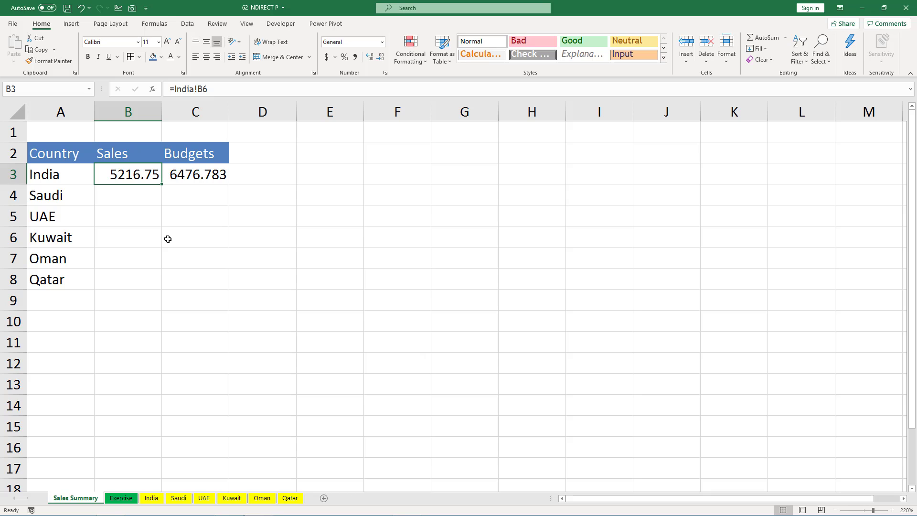
pyautogui.doubleClick(143, 176)
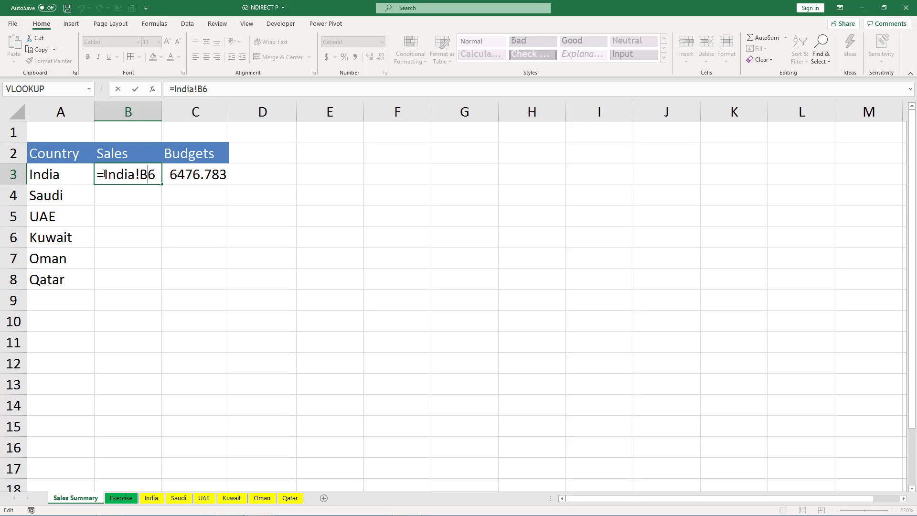
pyautogui.moveTo(104, 173); pyautogui.dragTo(139, 176)
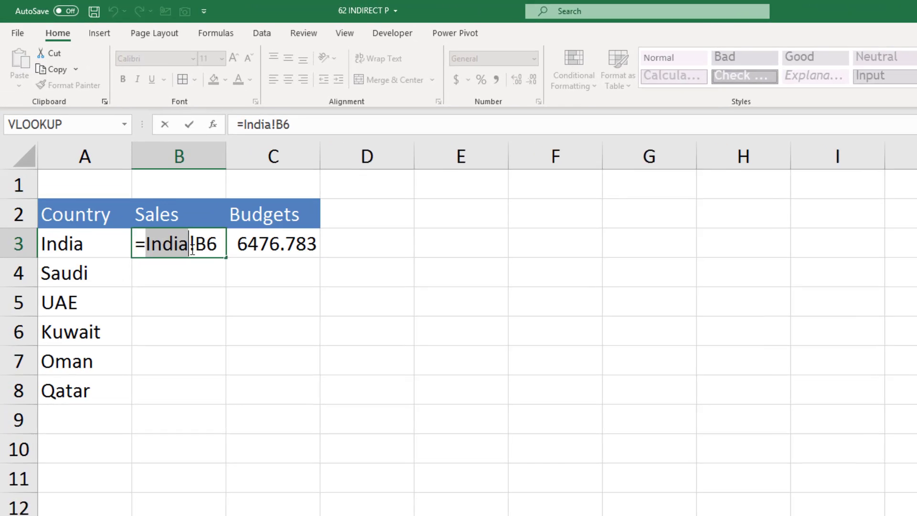
pyautogui.moveTo(189, 246); pyautogui.dragTo(234, 269)
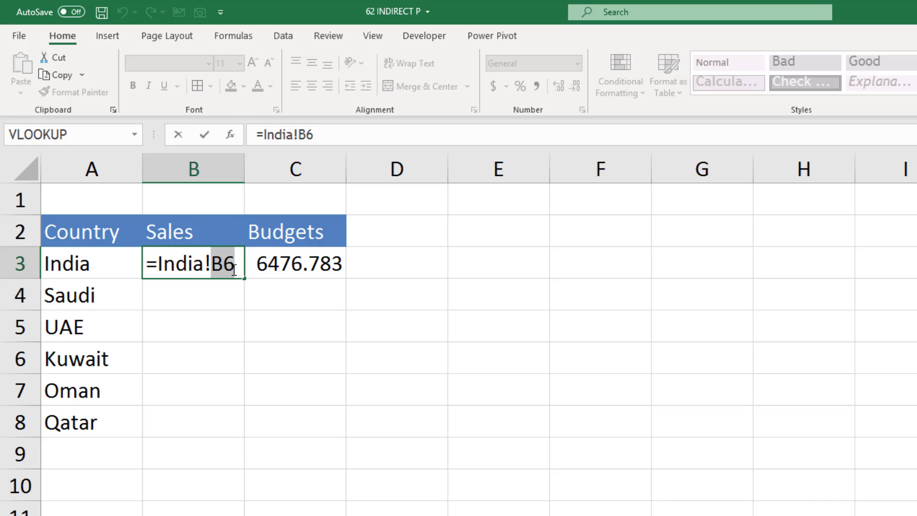
pyautogui.press('Escape')
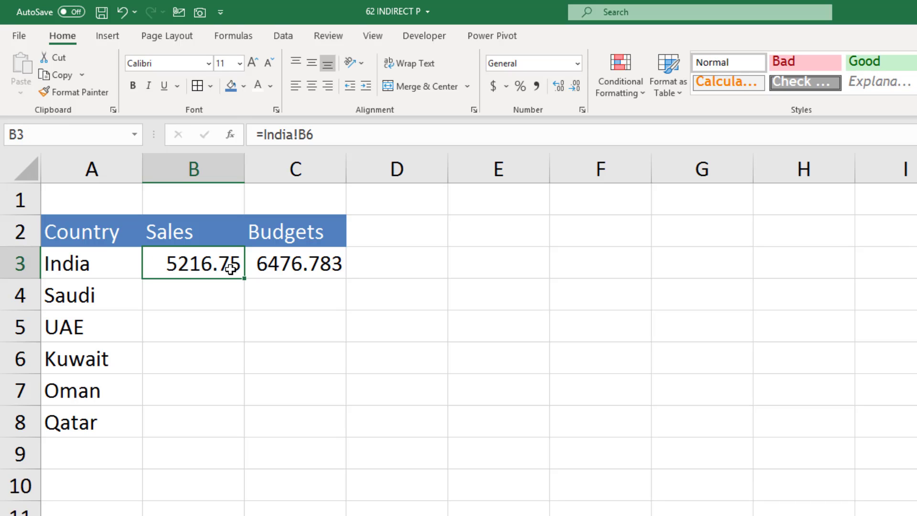
# Step: Enter =A3&"!B6" in B3 so it displays the text India!B6
pyautogui.write('=')
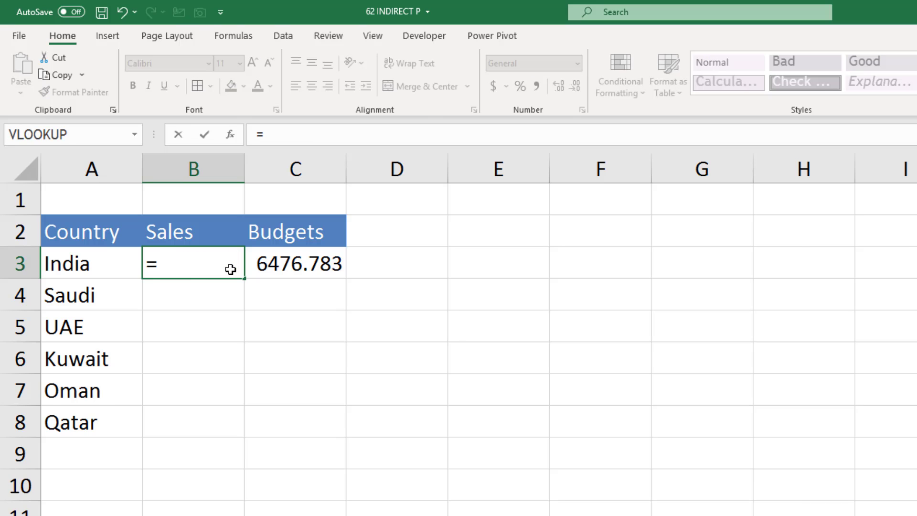
pyautogui.click(111, 269)
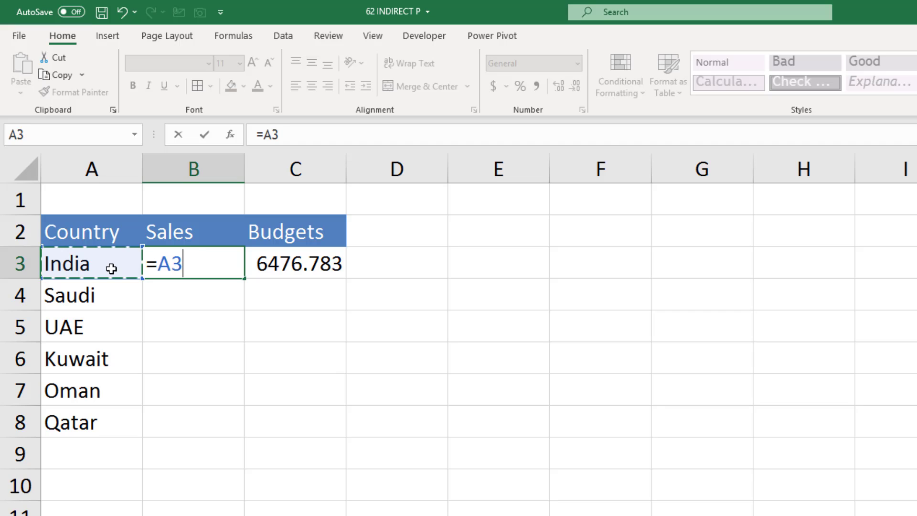
pyautogui.write('&')
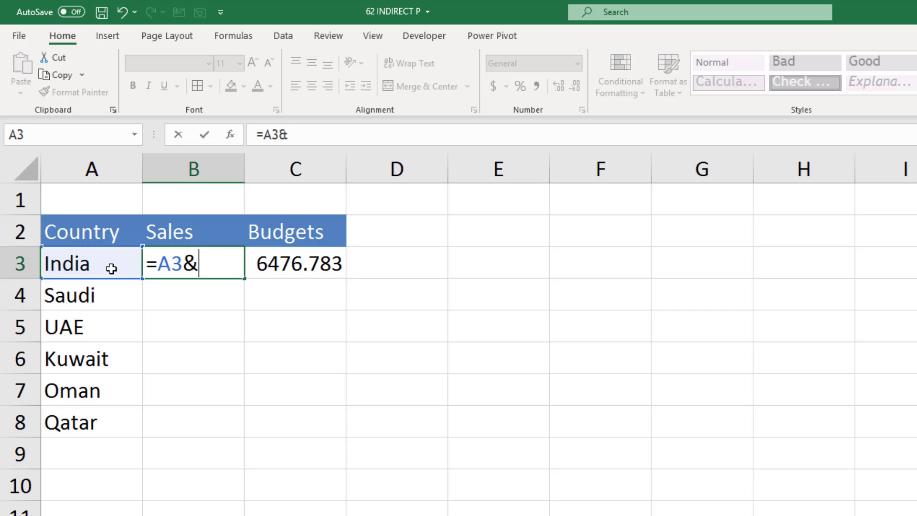
pyautogui.write('"!B')
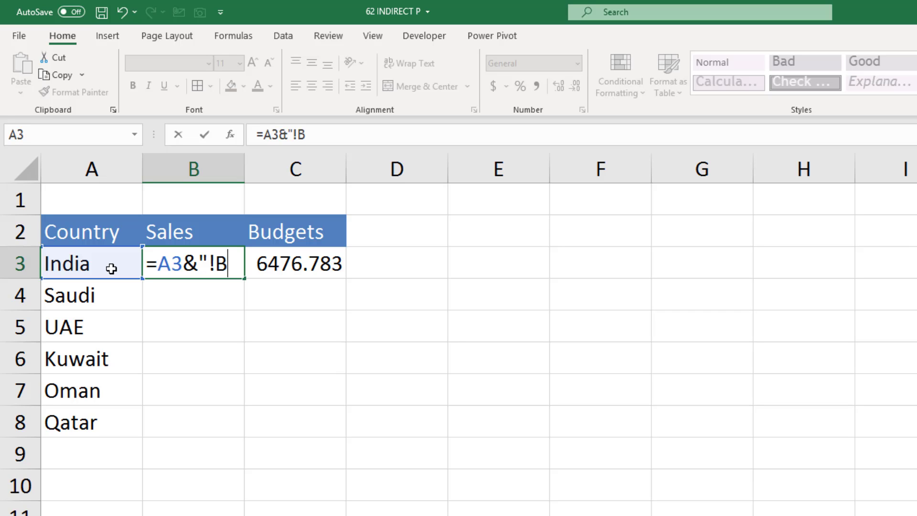
pyautogui.write('6"')
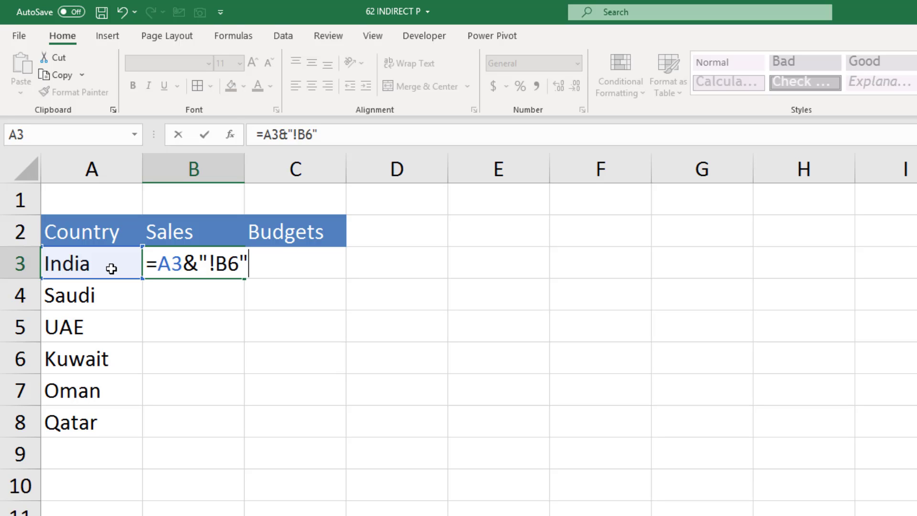
pyautogui.press('Return')
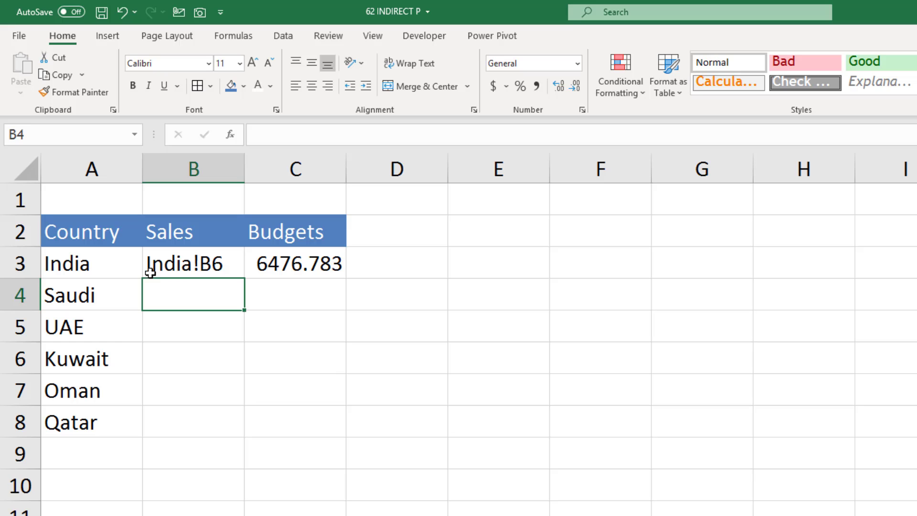
pyautogui.click(183, 268)
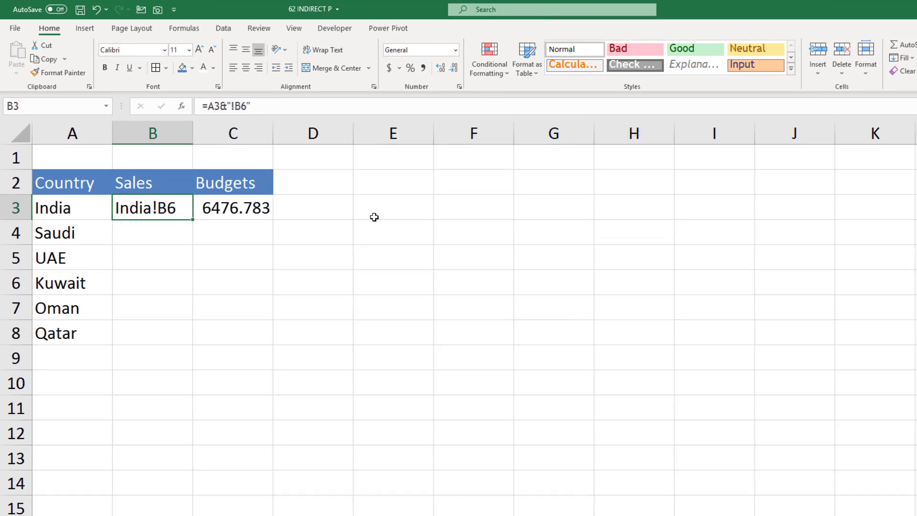
pyautogui.click(486, 263)
pyautogui.write('=')
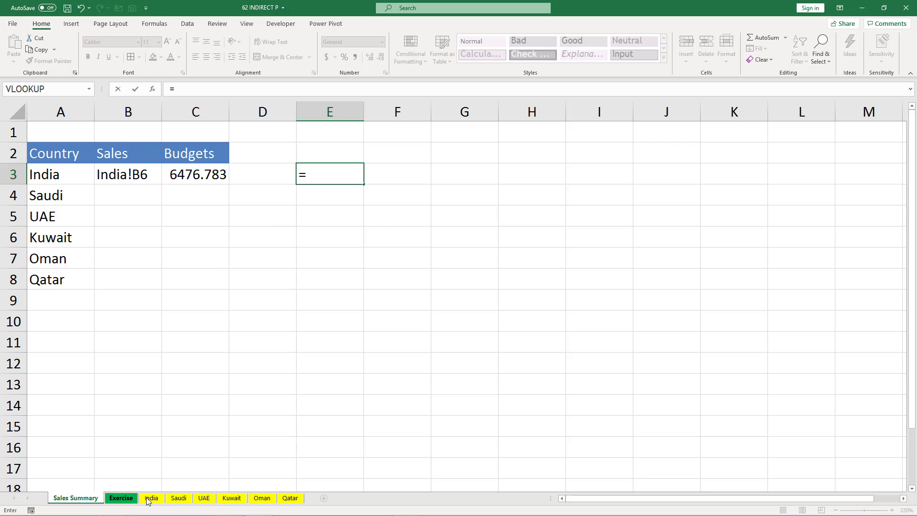
pyautogui.click(149, 498)
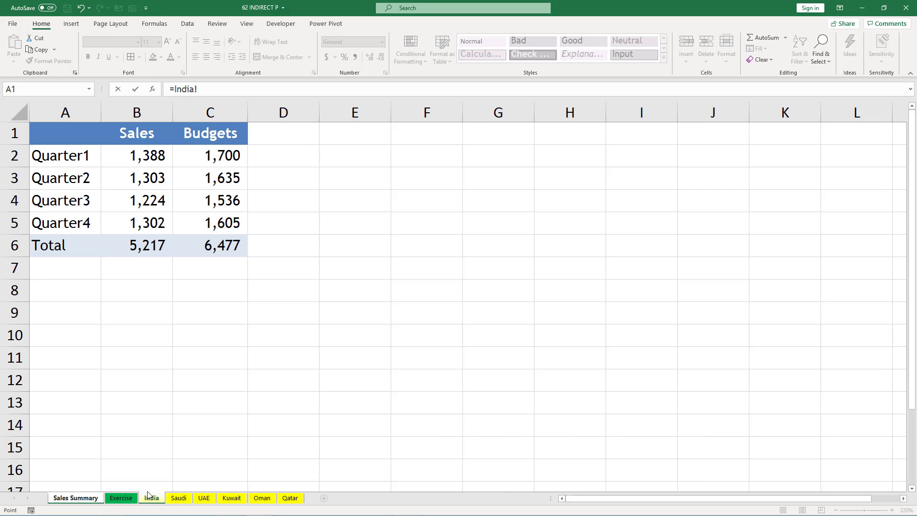
pyautogui.click(145, 252)
pyautogui.press('Return')
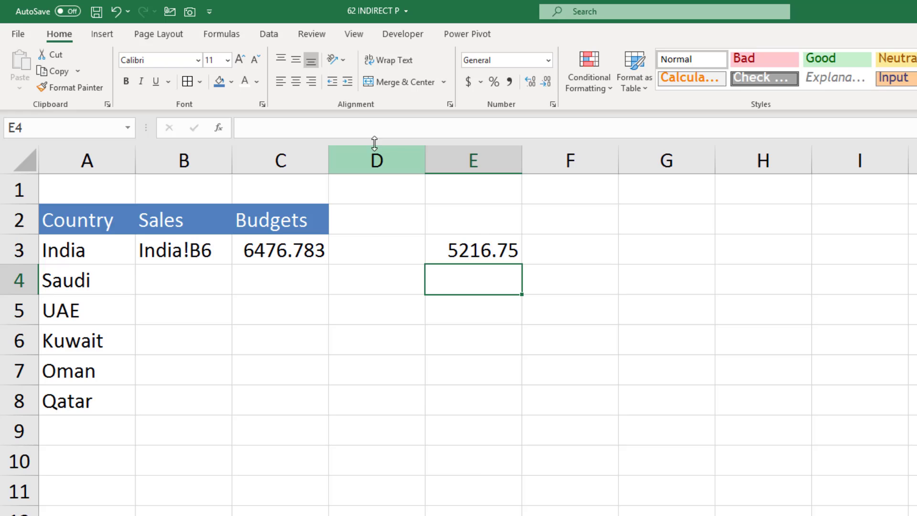
pyautogui.doubleClick(394, 200)
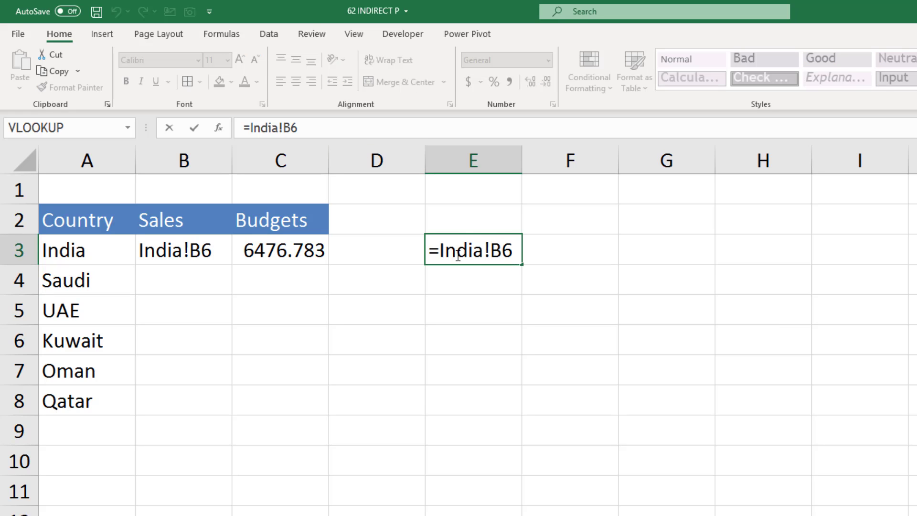
pyautogui.press('Escape')
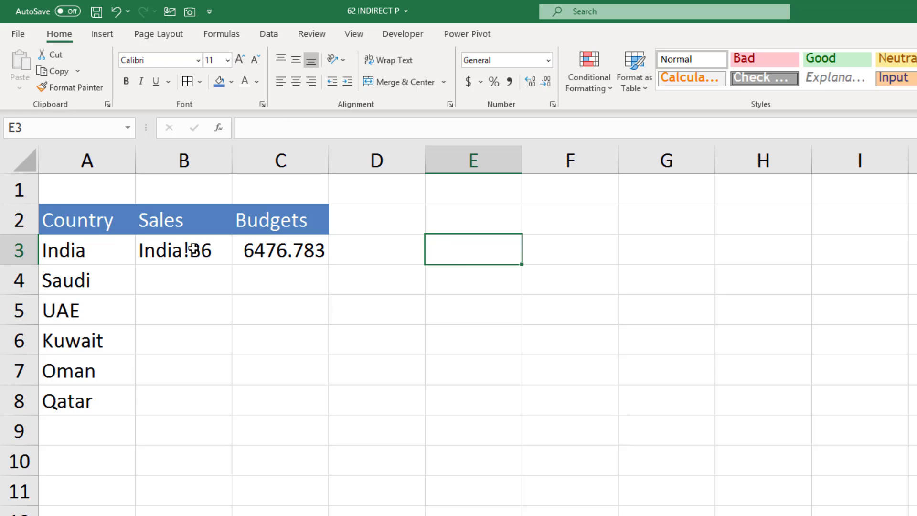
pyautogui.click(188, 249)
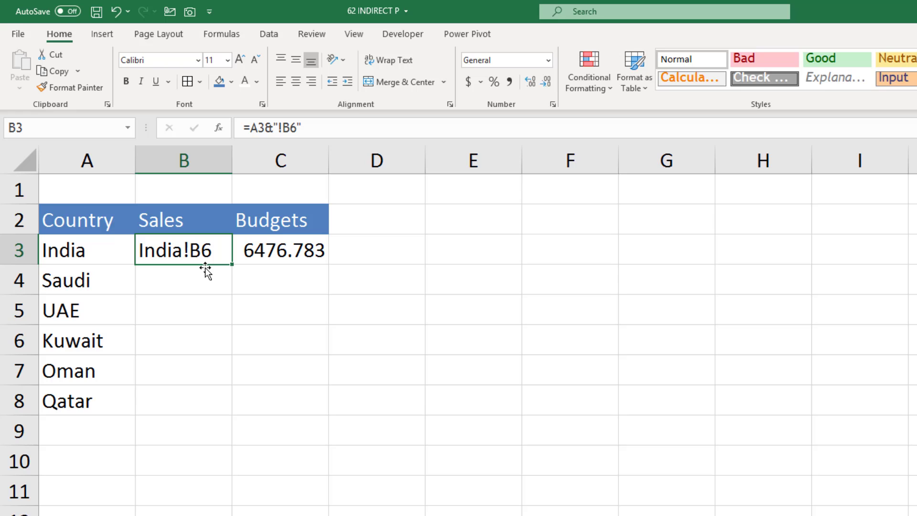
# Step: Wrap B3's formula as =INDIRECT(A3&"!B6"), bringing back India's sales 5216.75
pyautogui.doubleClick(195, 252)
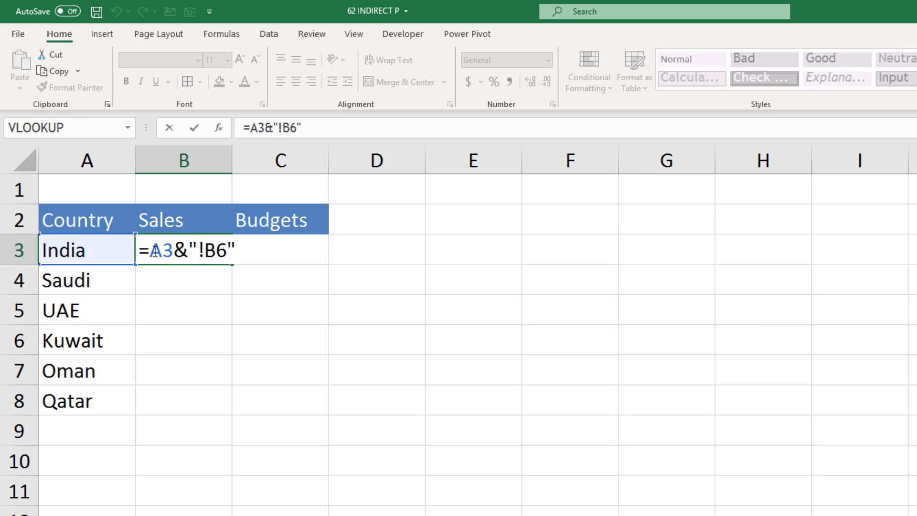
pyautogui.moveTo(150, 249); pyautogui.dragTo(237, 249)
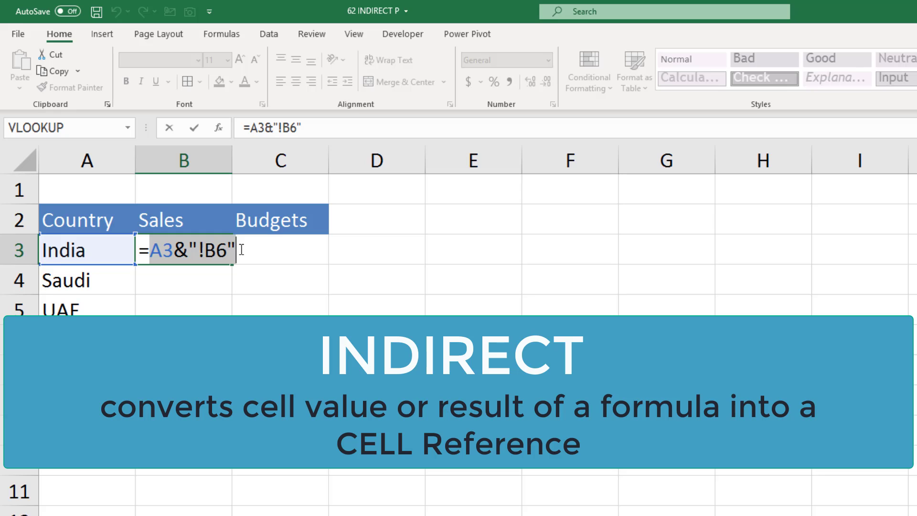
pyautogui.click(242, 248)
pyautogui.keyDown('shift'); pyautogui.click(148, 255); pyautogui.keyUp('shift')
pyautogui.click(151, 251)
pyautogui.write('ind')
pyautogui.press('Tab')
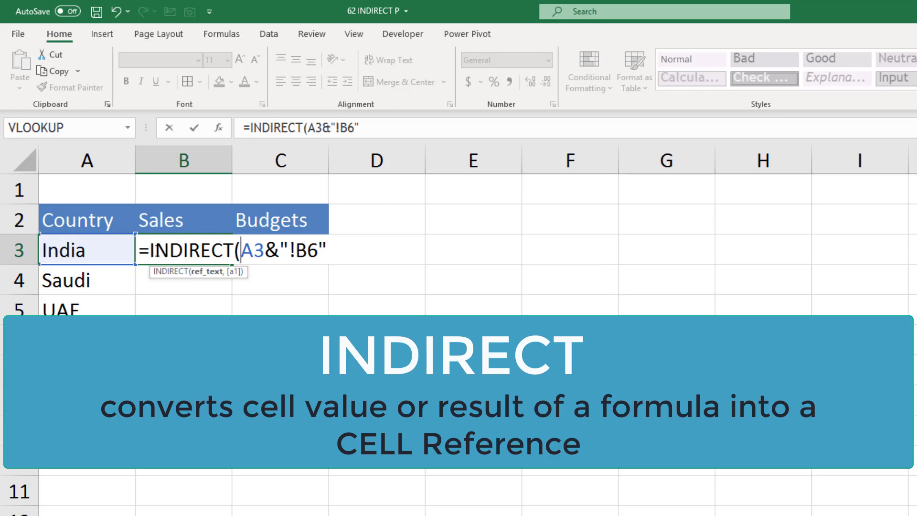
pyautogui.click(336, 243)
pyautogui.write(')')
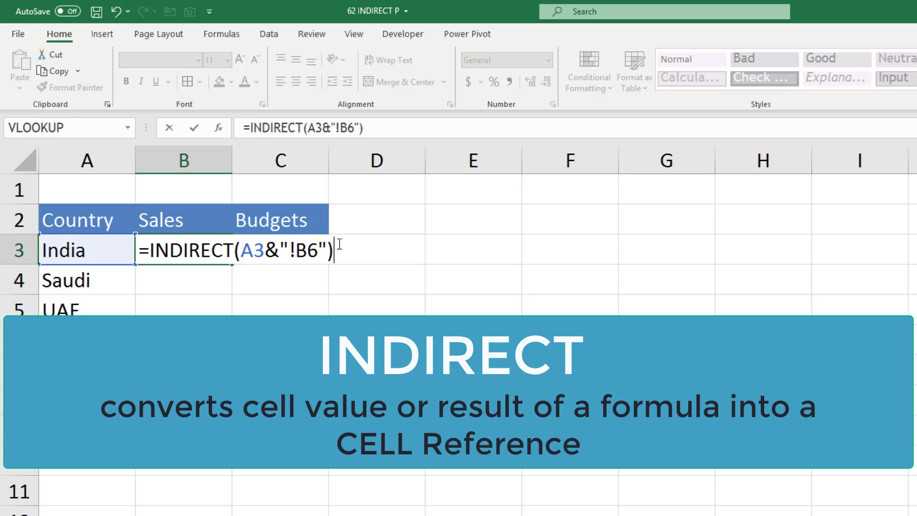
pyautogui.press('Return')
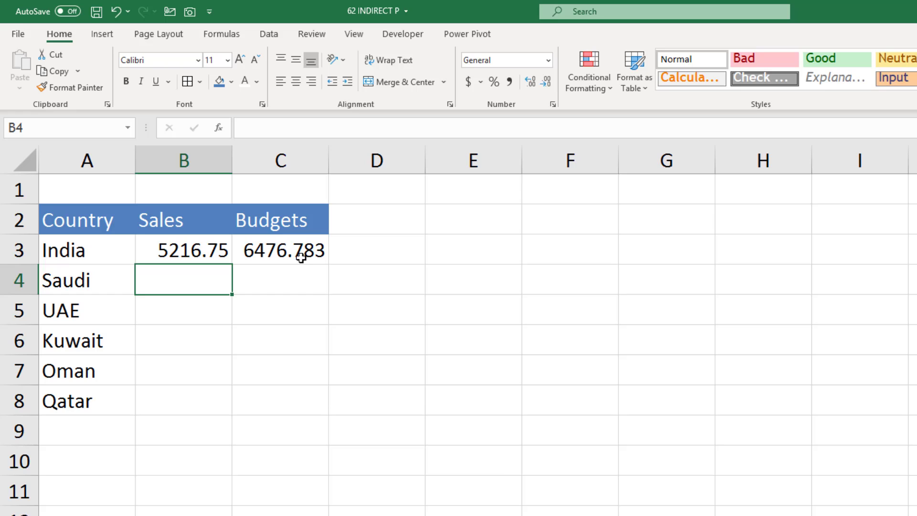
# Step: Rewrite C3 as =INDIRECT(A3&"!C6"), replacing the India sheet name with A3
pyautogui.click(301, 258)
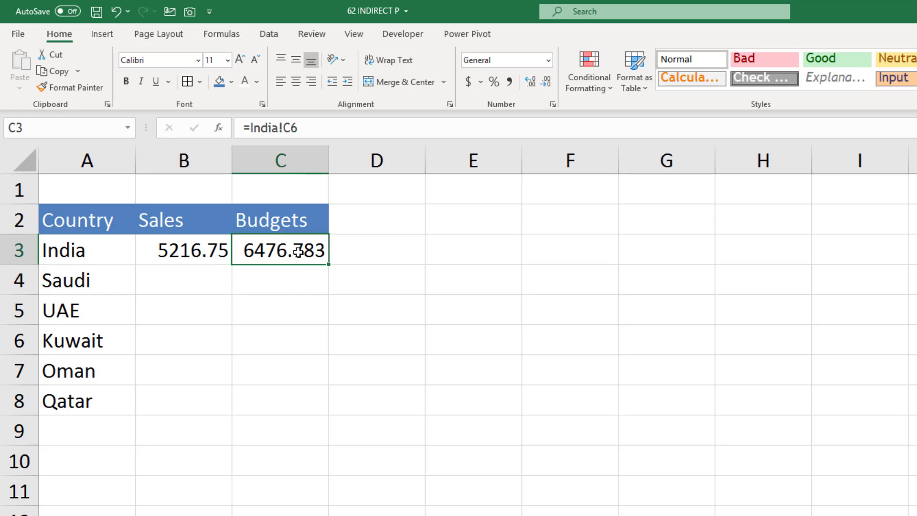
pyautogui.click(251, 128)
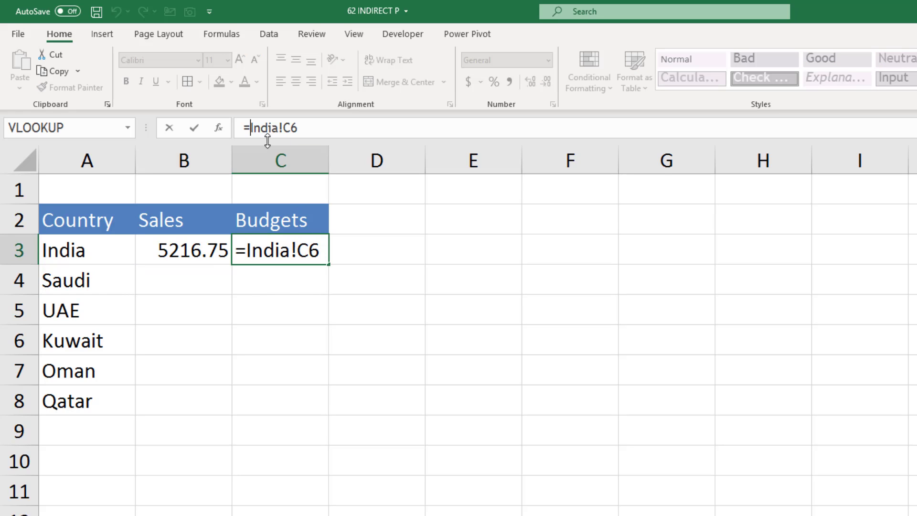
pyautogui.write('ind')
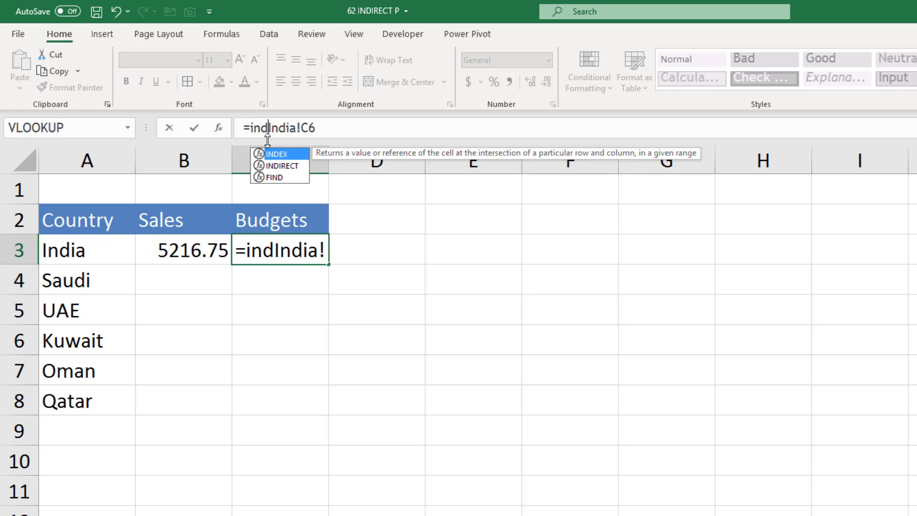
pyautogui.press('Down')
pyautogui.press('Tab')
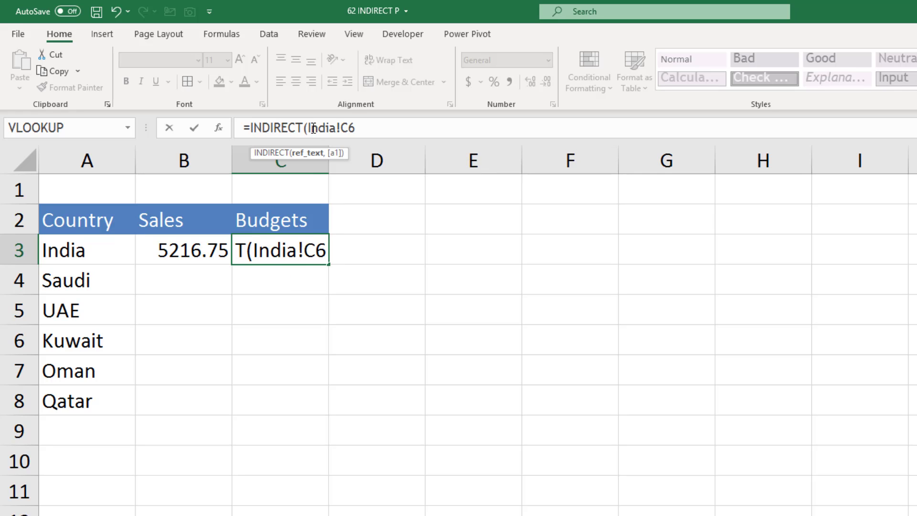
pyautogui.moveTo(336, 127); pyautogui.dragTo(308, 128)
pyautogui.click(93, 252)
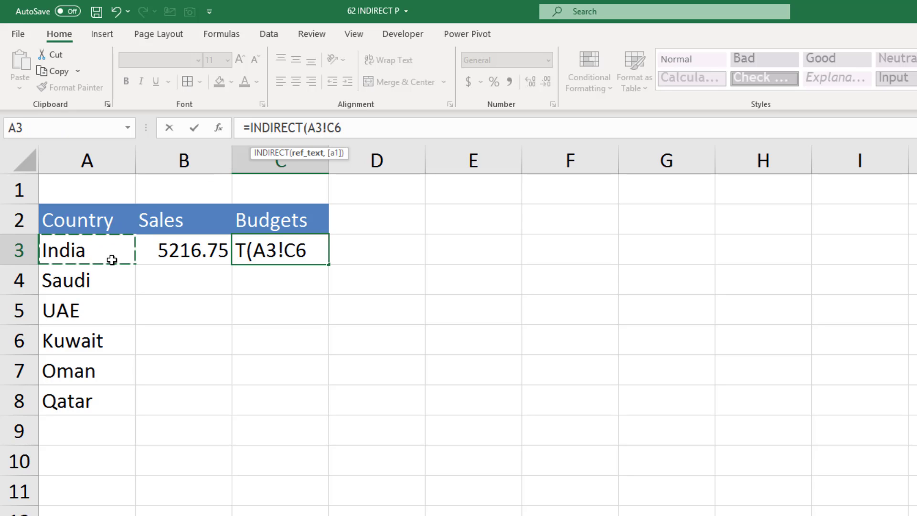
pyautogui.write('&')
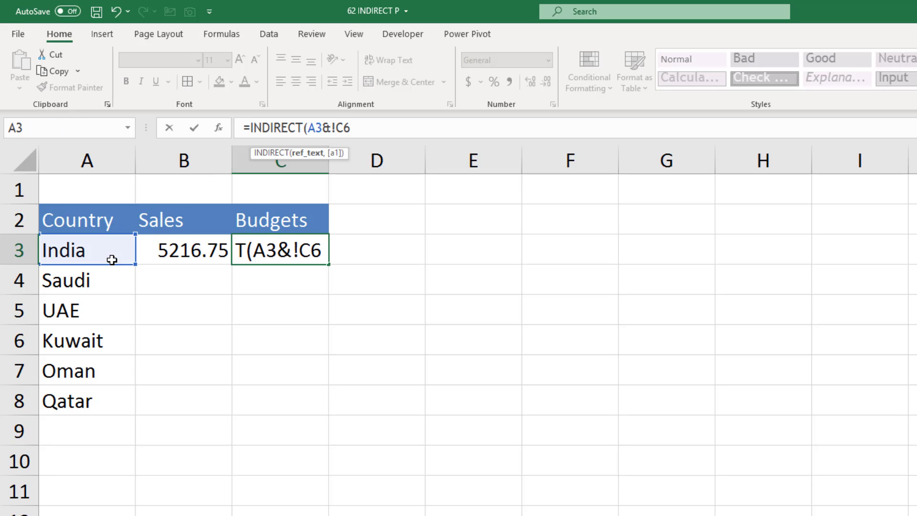
pyautogui.write('"')
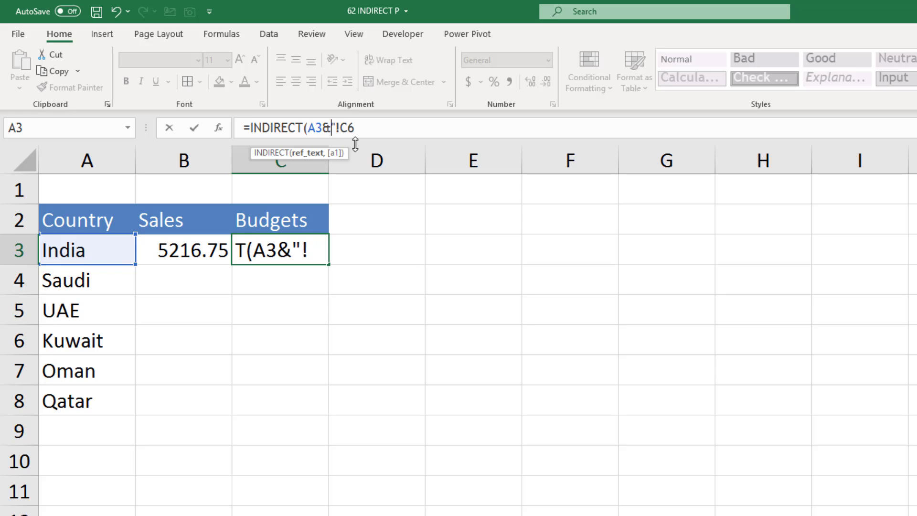
pyautogui.click(365, 128)
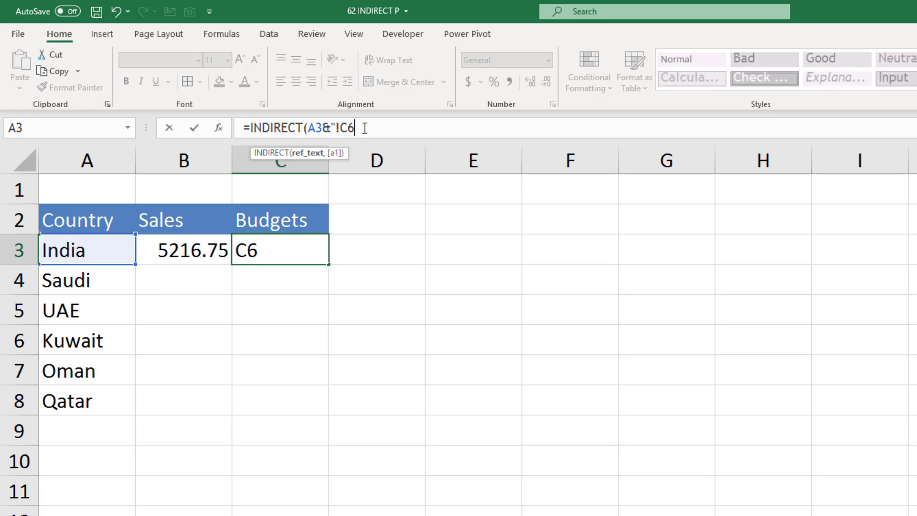
pyautogui.write('")')
pyautogui.press('Return')
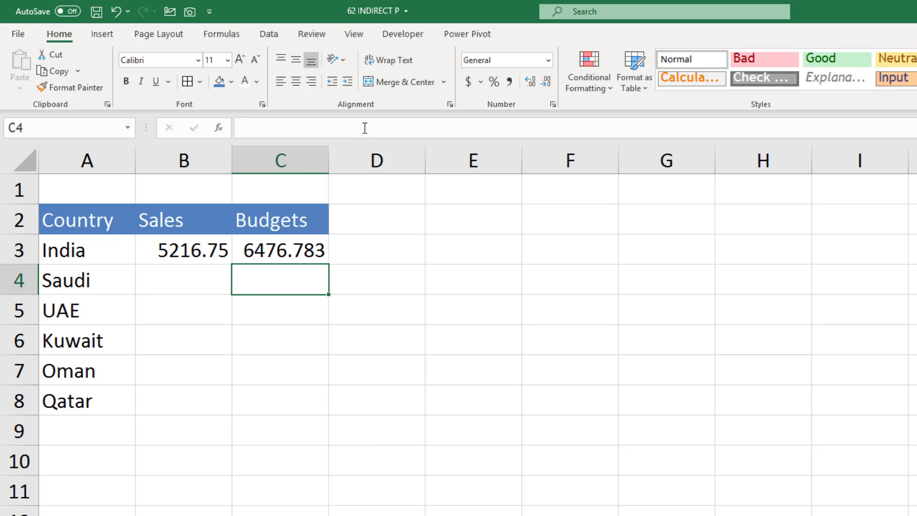
pyautogui.moveTo(214, 253); pyautogui.dragTo(325, 420)
pyautogui.click(82, 282)
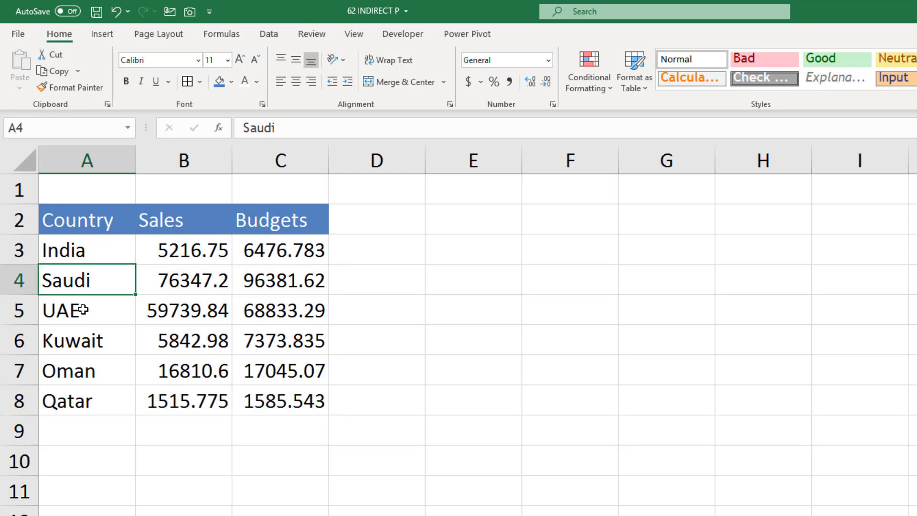
pyautogui.click(82, 310)
pyautogui.click(80, 340)
pyautogui.click(81, 370)
pyautogui.click(102, 405)
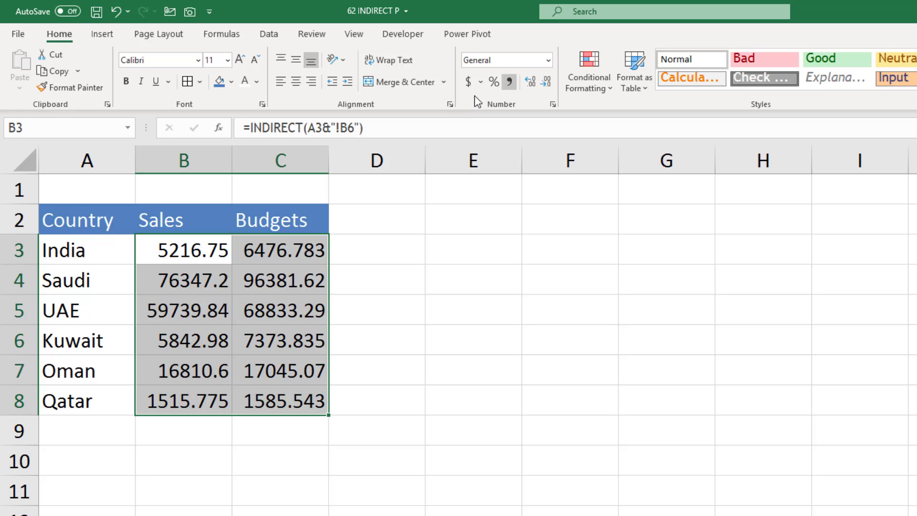
pyautogui.moveTo(211, 260); pyautogui.dragTo(286, 389)
pyautogui.click(509, 82)
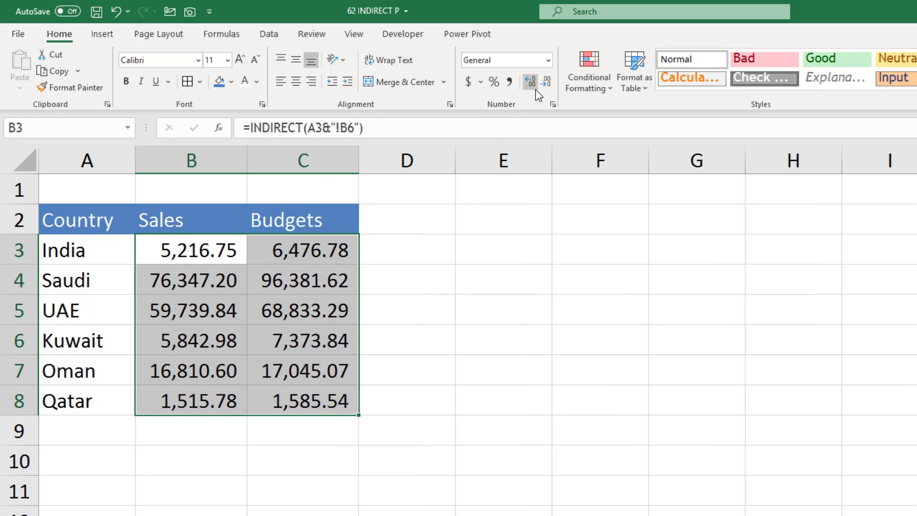
pyautogui.click(529, 82)
pyautogui.click(529, 82)
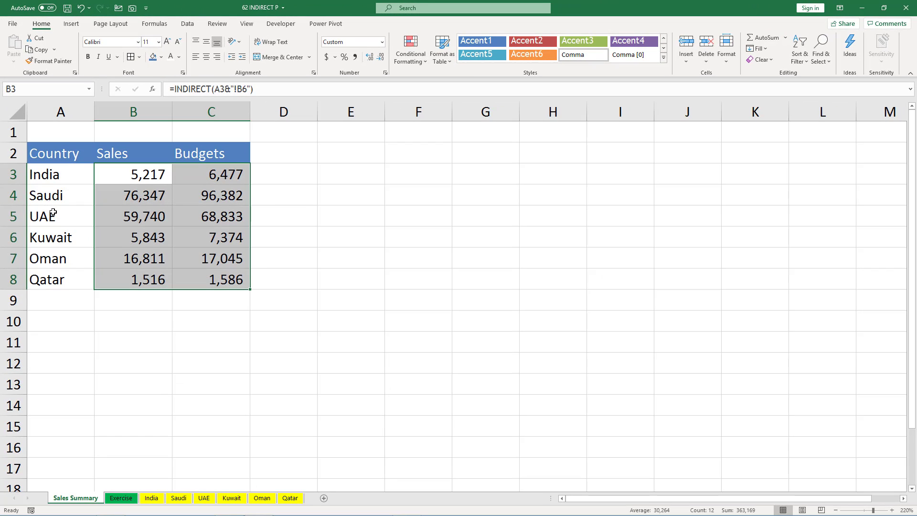
pyautogui.click(53, 213)
pyautogui.click(125, 213)
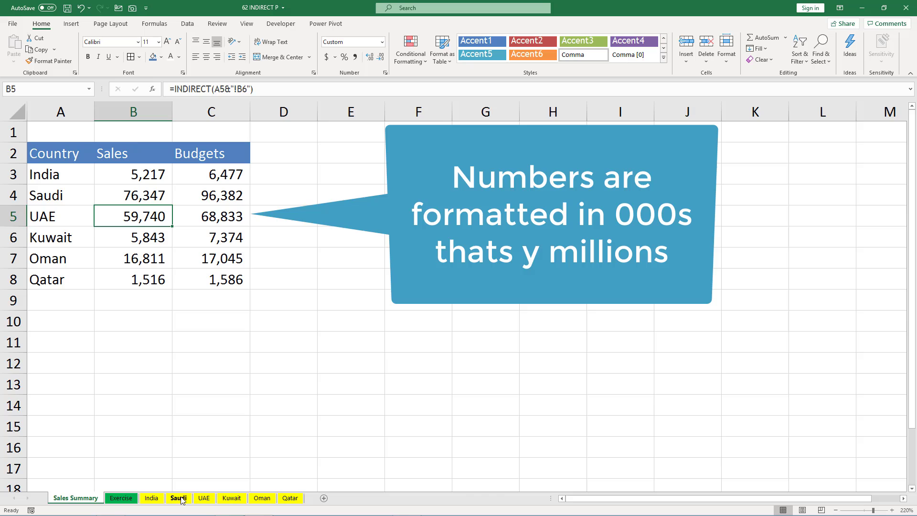
pyautogui.click(204, 498)
pyautogui.click(149, 247)
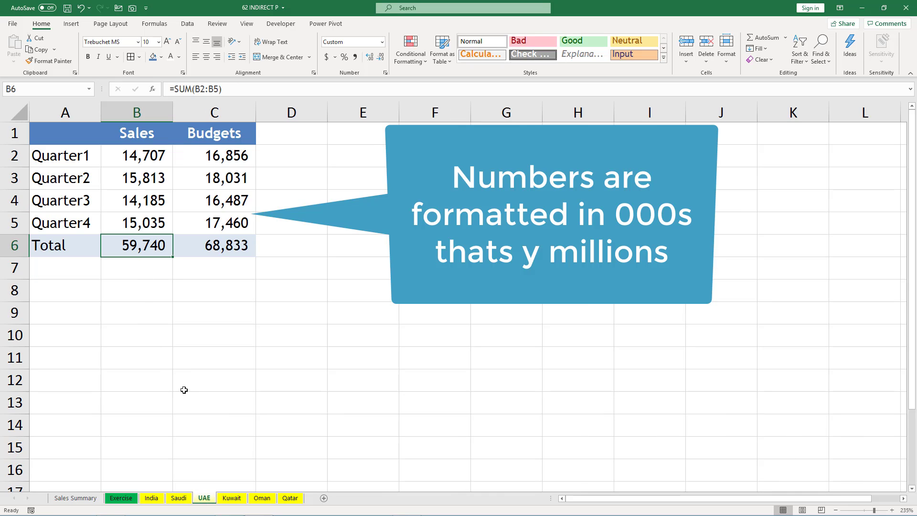
pyautogui.click(205, 247)
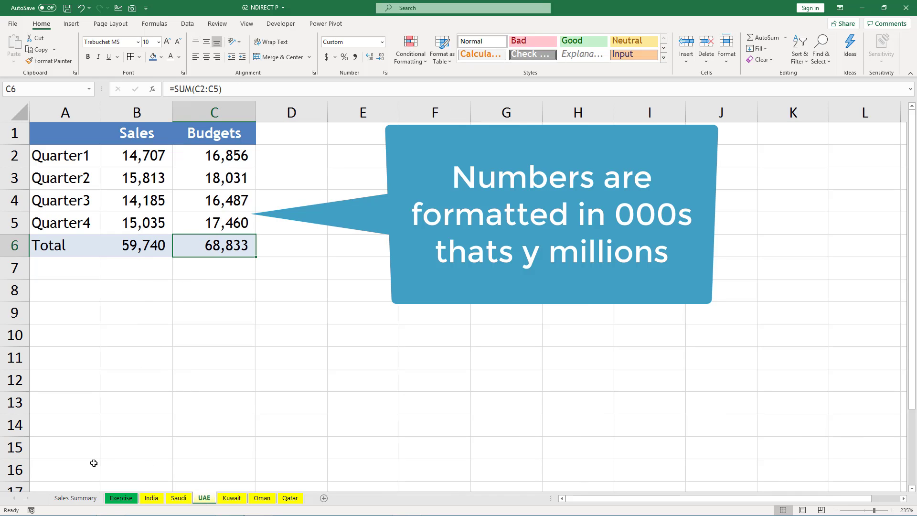
pyautogui.click(76, 498)
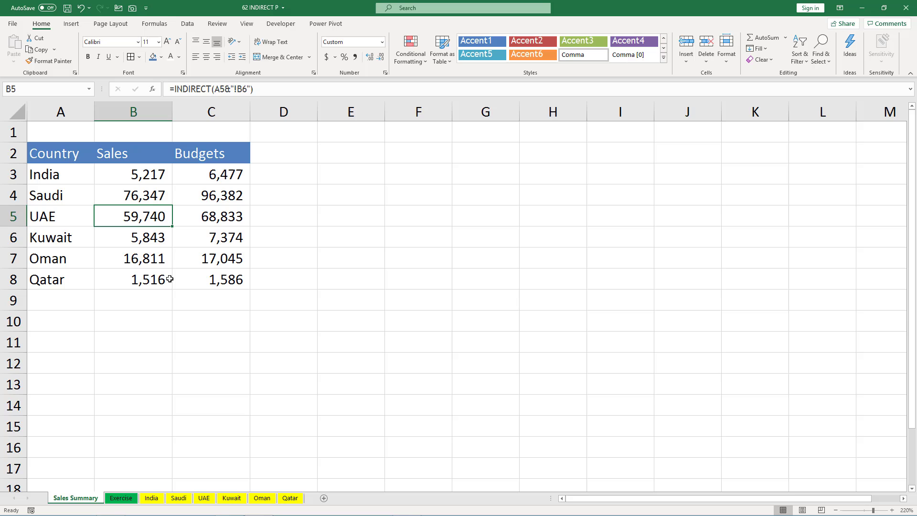
pyautogui.click(215, 220)
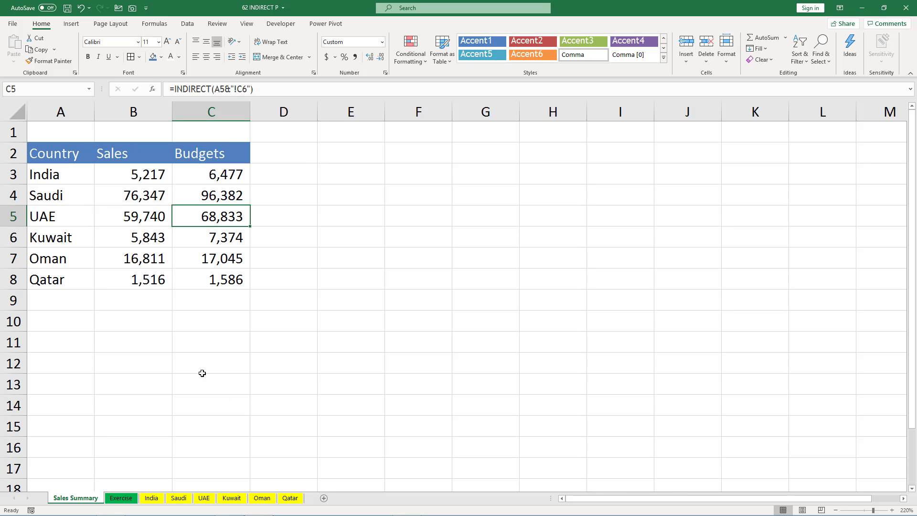
pyautogui.click(149, 305)
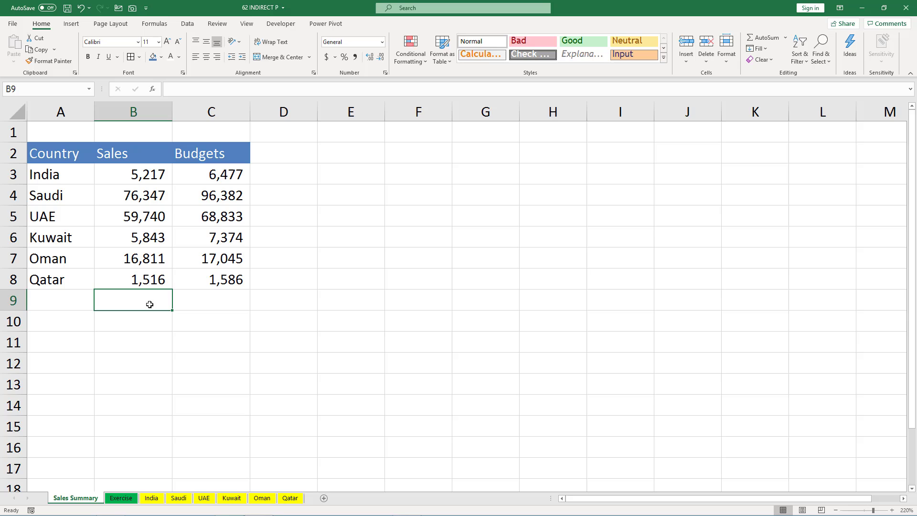
pyautogui.moveTo(121, 175); pyautogui.dragTo(190, 283)
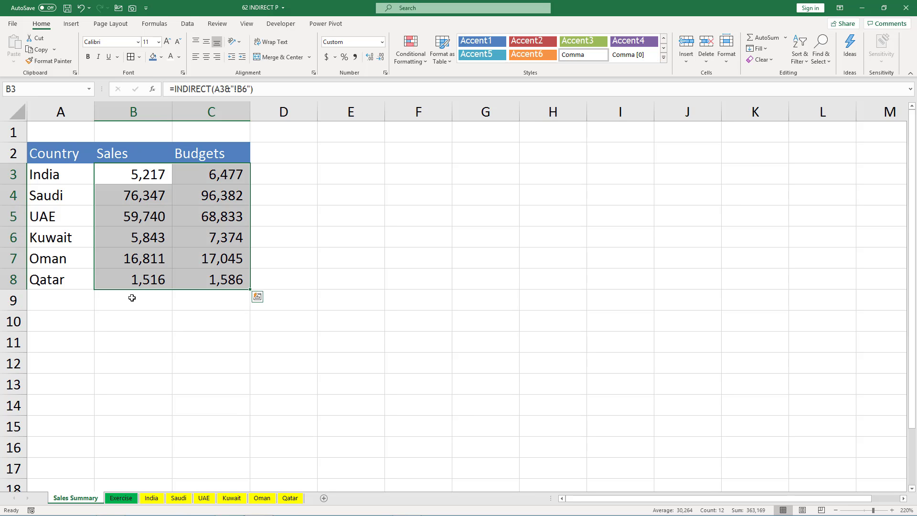
pyautogui.hotkey('shift', 'BackSpace')
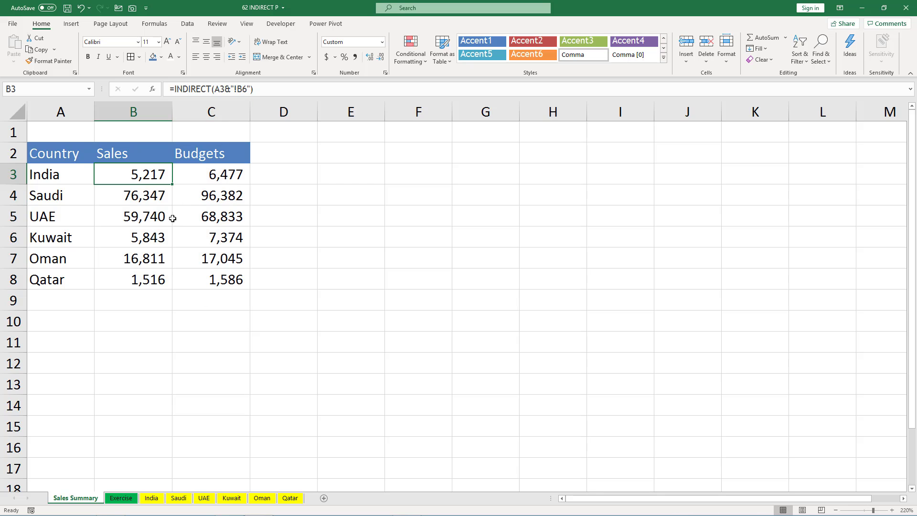
pyautogui.click(355, 247)
pyautogui.write('=')
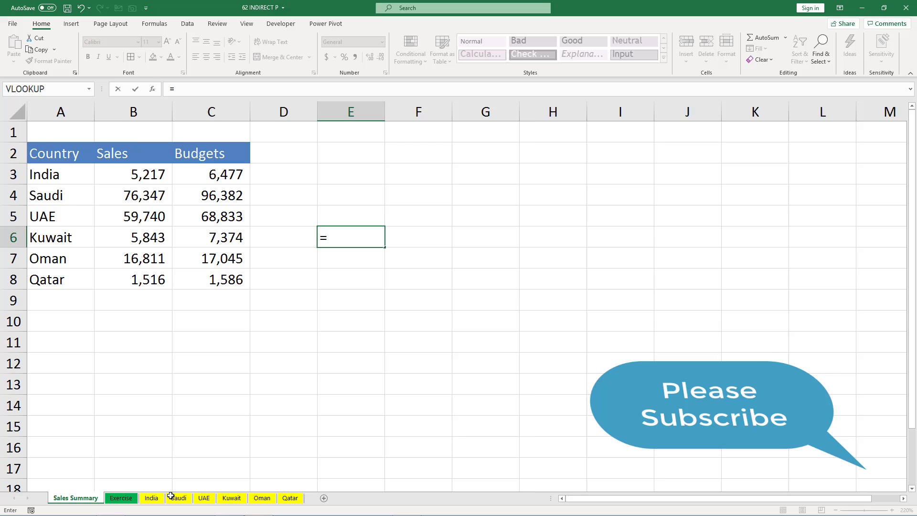
pyautogui.click(152, 497)
pyautogui.click(139, 245)
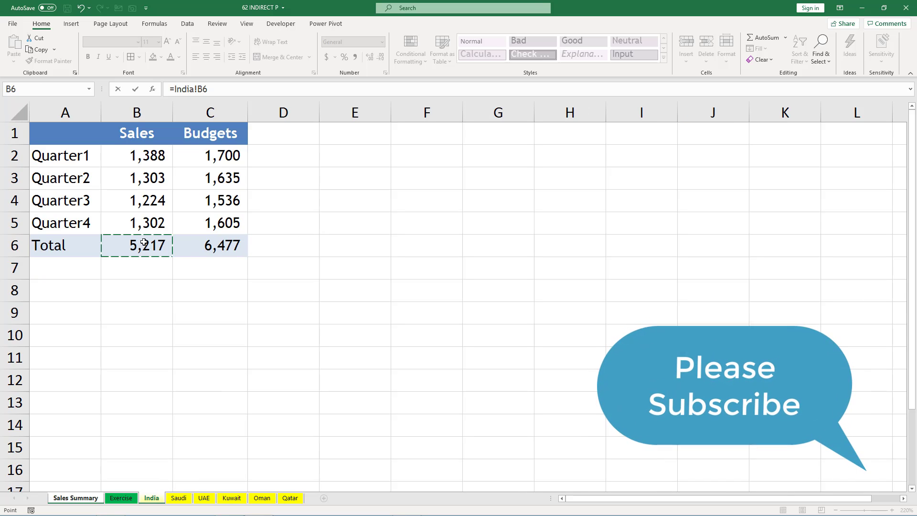
pyautogui.press('Return')
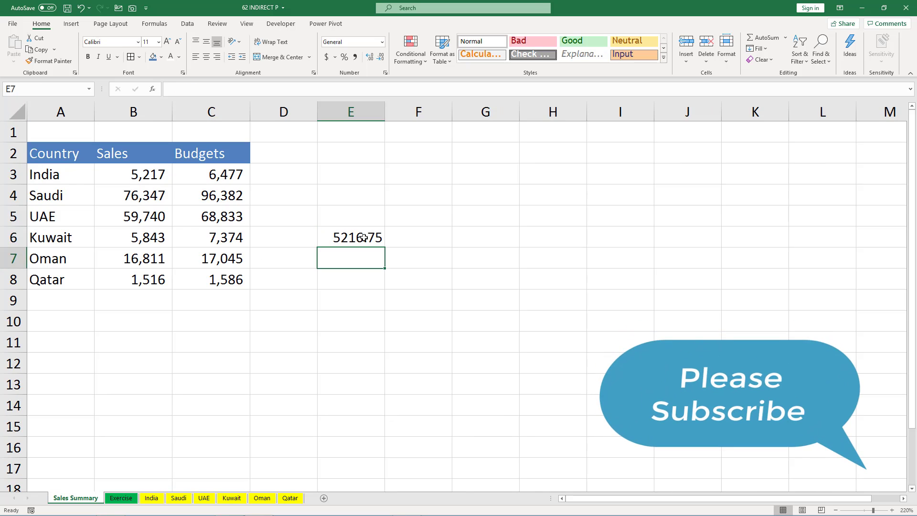
pyautogui.doubleClick(375, 237)
pyautogui.moveTo(378, 237); pyautogui.dragTo(326, 237)
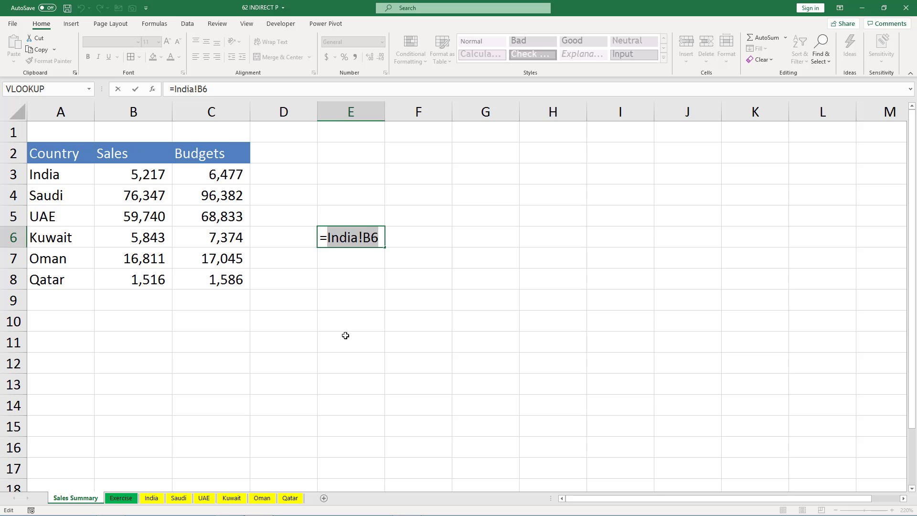
pyautogui.moveTo(358, 237)
pyautogui.mouseDown()
pyautogui.moveTo(327, 238)
pyautogui.moveTo(373, 238)
pyautogui.moveTo(362, 239)
pyautogui.mouseUp()
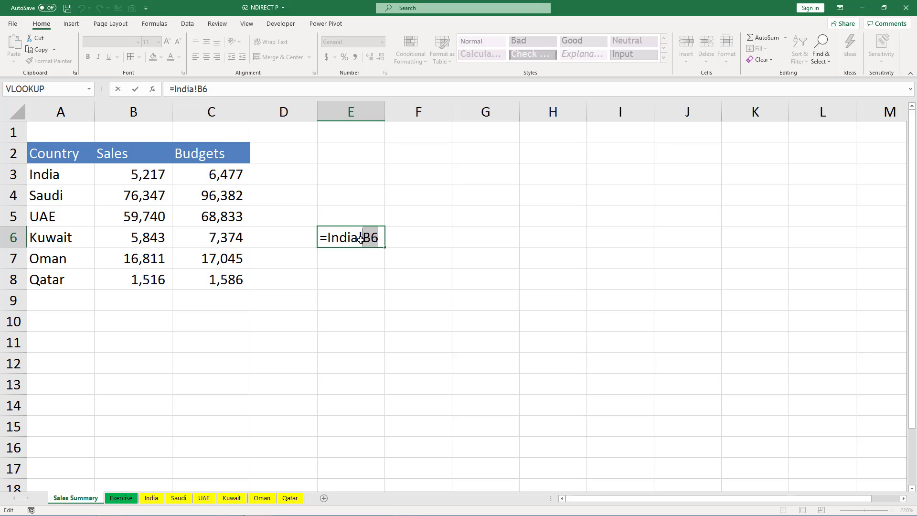
pyautogui.hotkey('ctrl', 'Return')
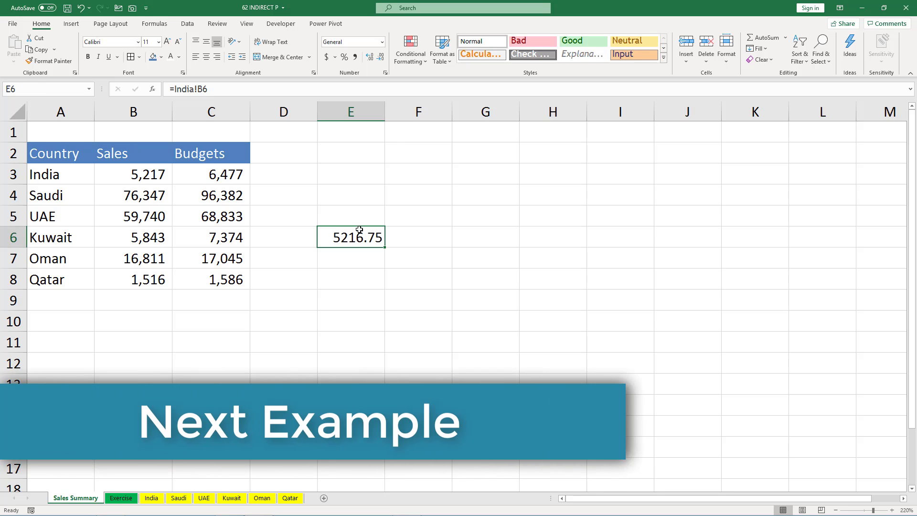
pyautogui.press('Delete')
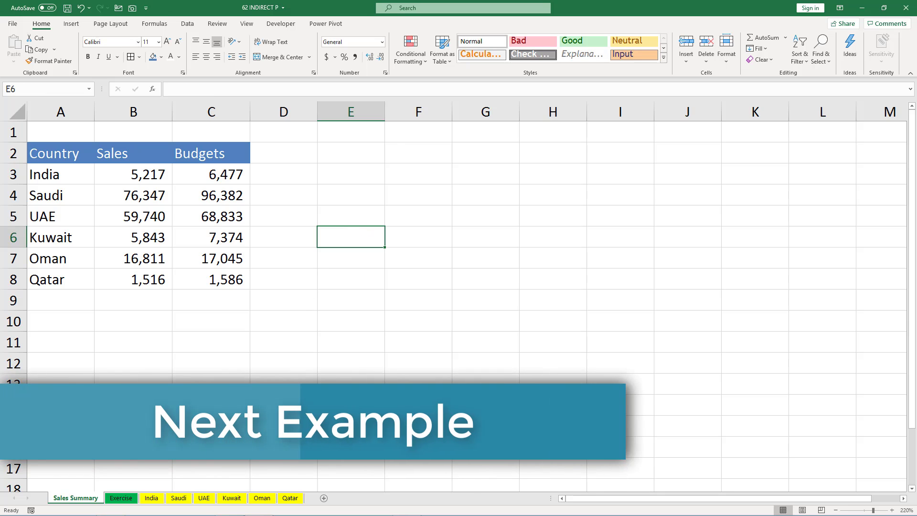
# Step: Go to the Exercise sheet and highlight its country headers and Quarter1–Quarter4 labels
pyautogui.click(128, 497)
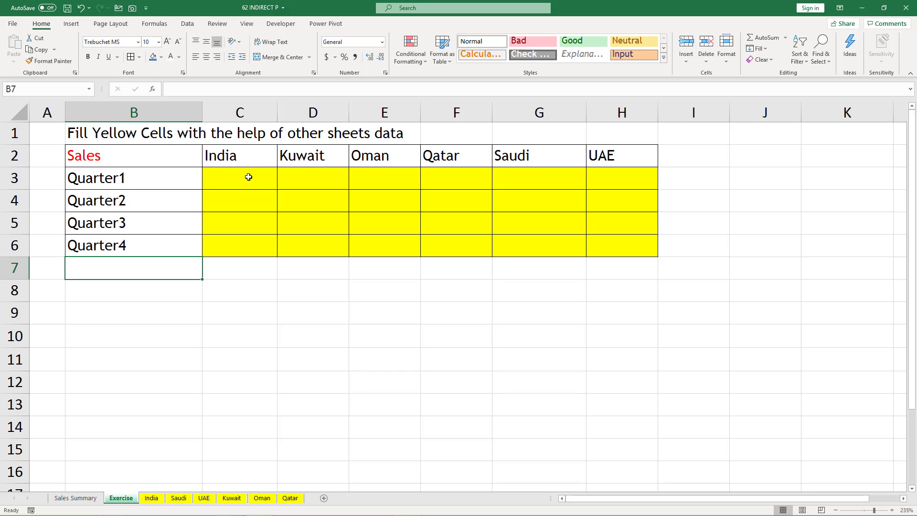
pyautogui.moveTo(241, 156); pyautogui.dragTo(624, 158)
pyautogui.moveTo(116, 176); pyautogui.dragTo(132, 250)
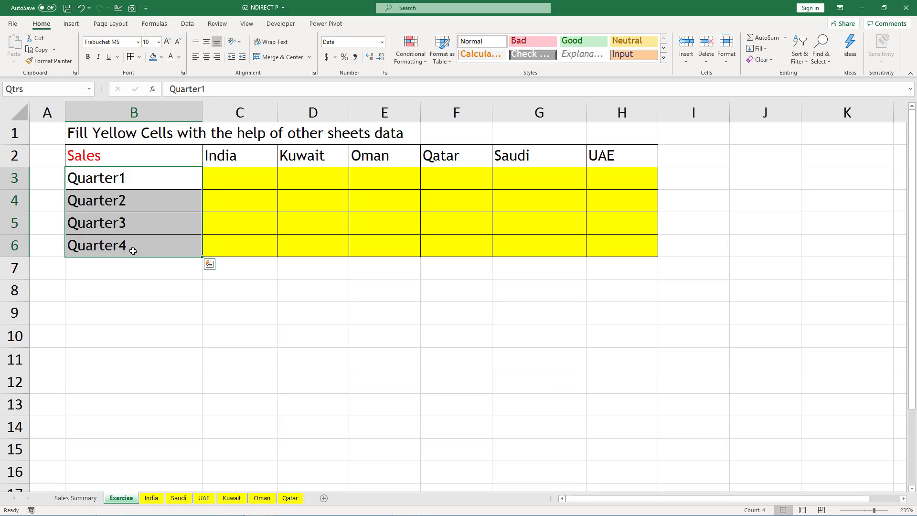
# Step: Check India's Quarter1 value in B2, then begin a formula in Exercise cell C3
pyautogui.click(151, 498)
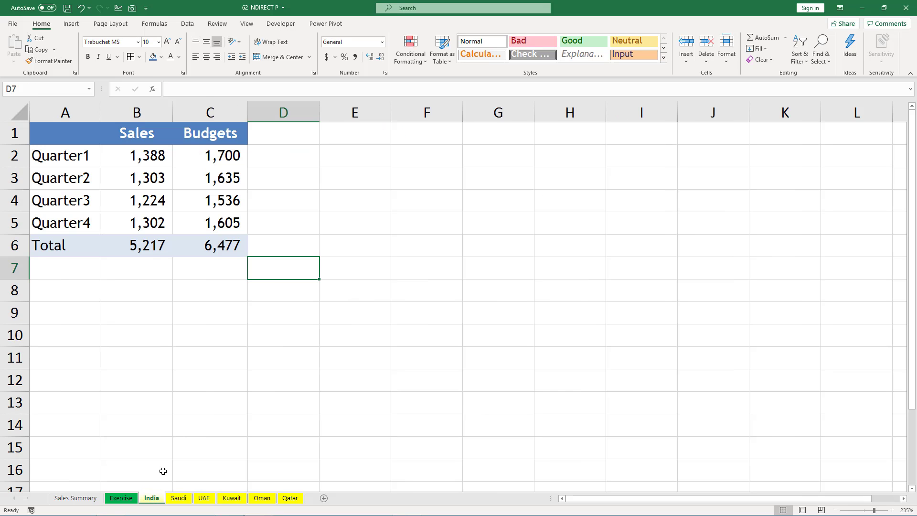
pyautogui.click(142, 157)
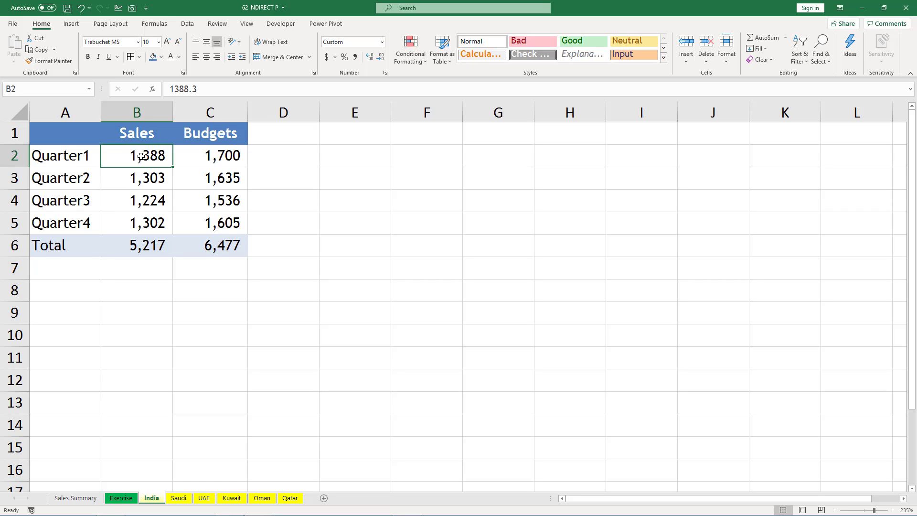
pyautogui.click(121, 498)
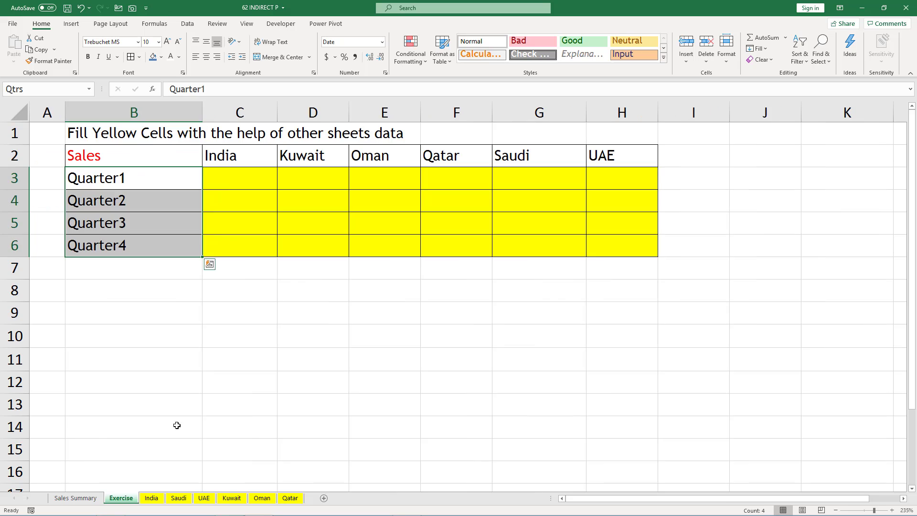
pyautogui.click(227, 181)
pyautogui.write('=')
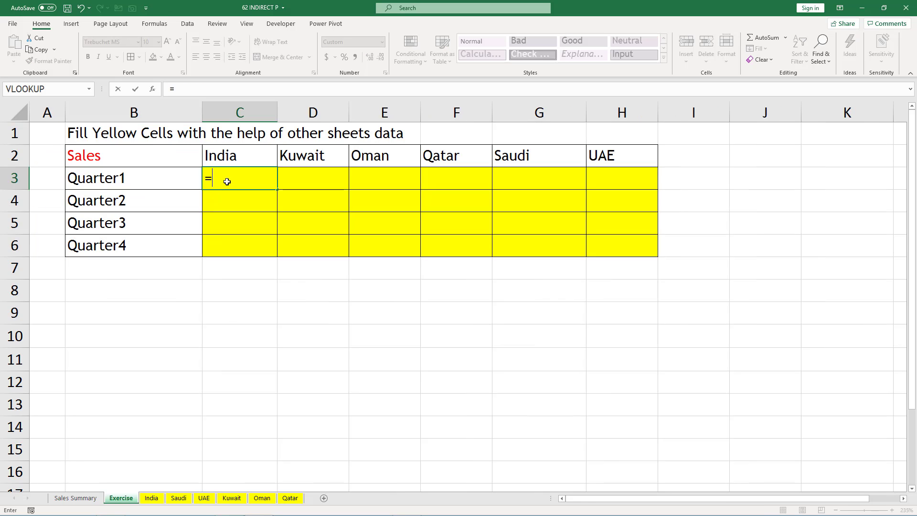
# Step: Enter =India!B2 in C3, showing India's Quarter1 sales of 1,388
pyautogui.click(150, 498)
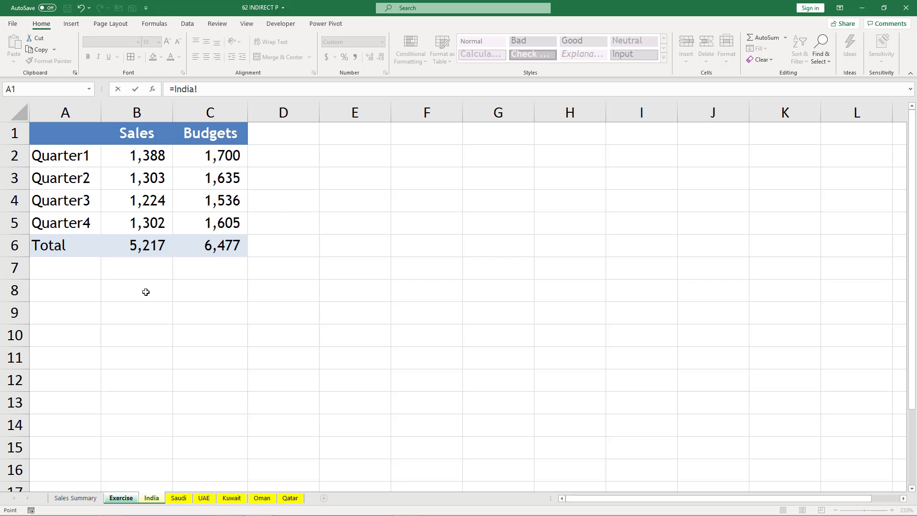
pyautogui.click(138, 158)
pyautogui.press('Return')
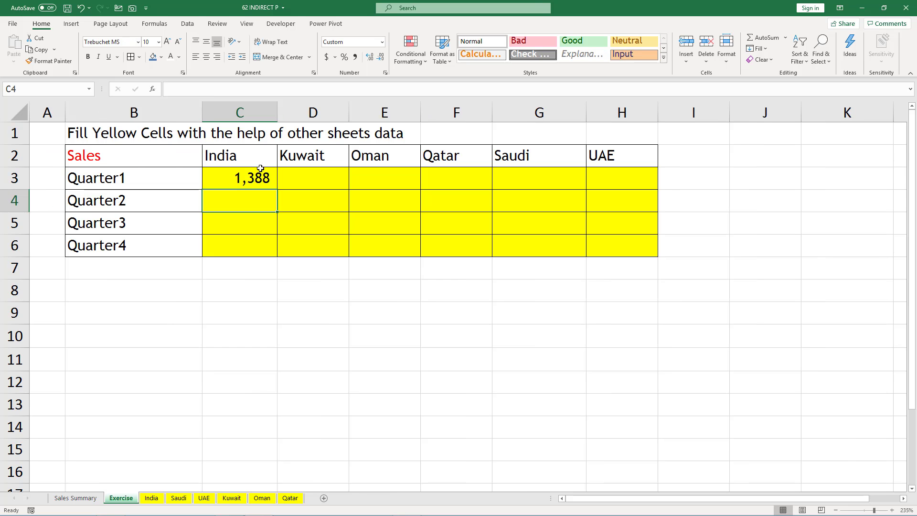
# Step: Rebuild C3 as =C2&"!B"&A3, replacing India with C2 and 2 with A3
pyautogui.doubleClick(259, 186)
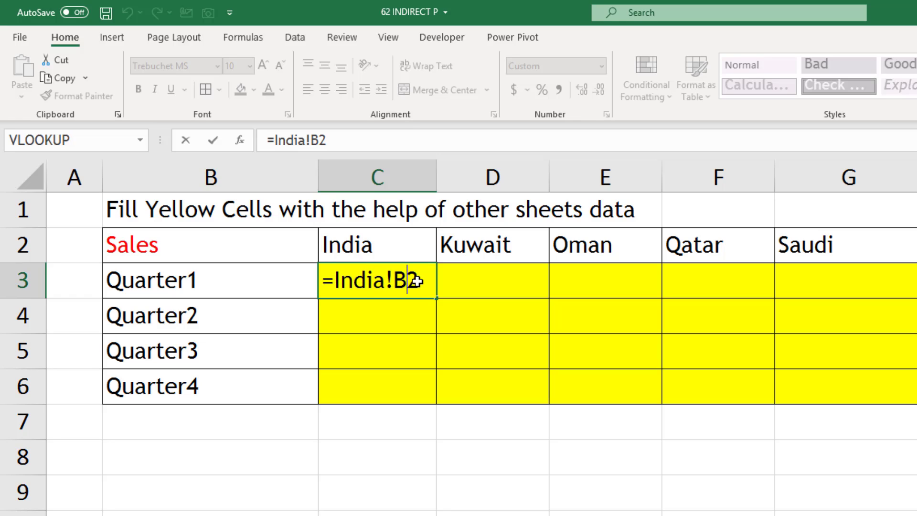
pyautogui.moveTo(353, 280); pyautogui.dragTo(377, 272)
pyautogui.click(361, 243)
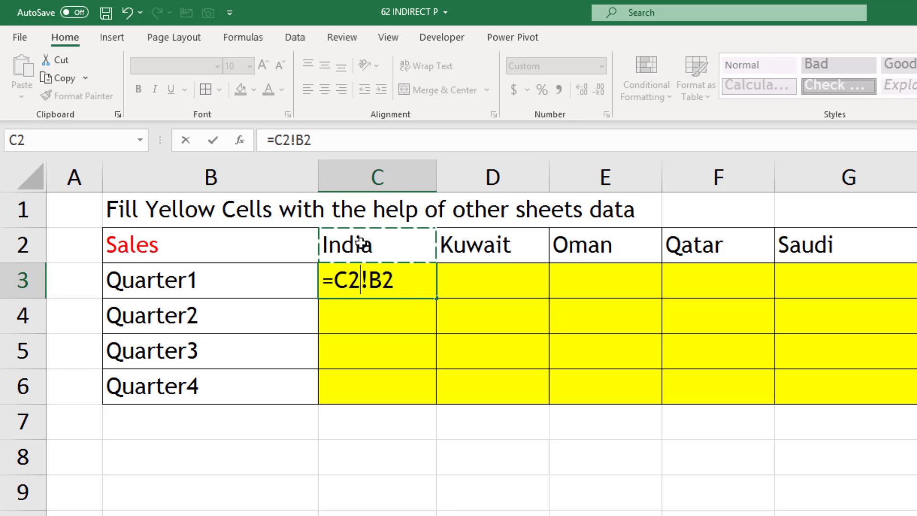
pyautogui.write('&')
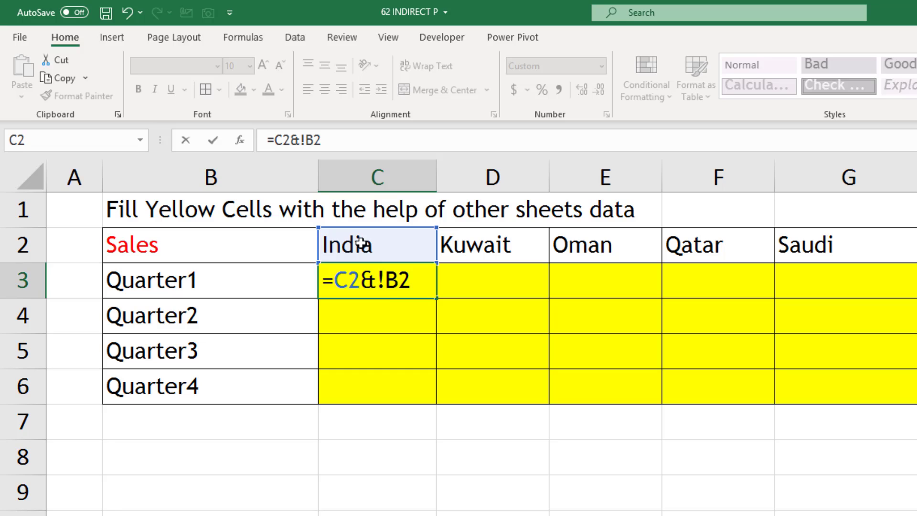
pyautogui.write('"')
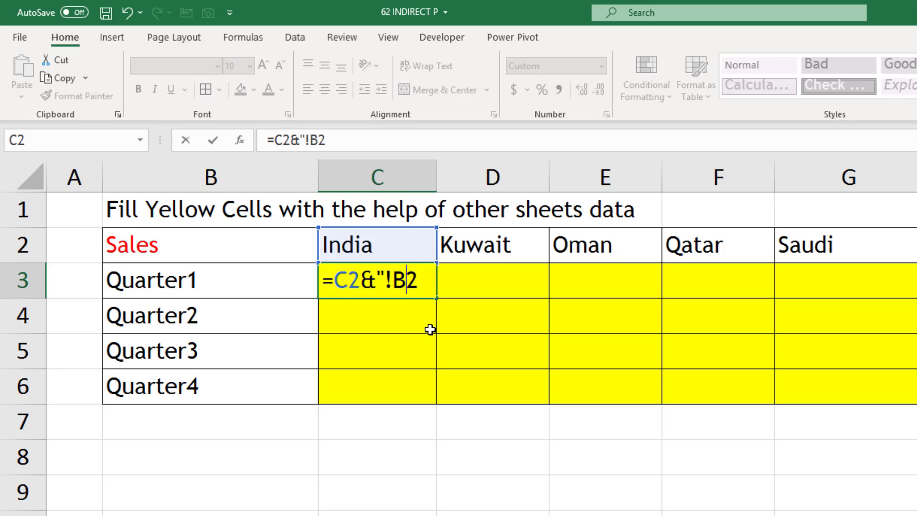
pyautogui.write('"')
pyautogui.write('&')
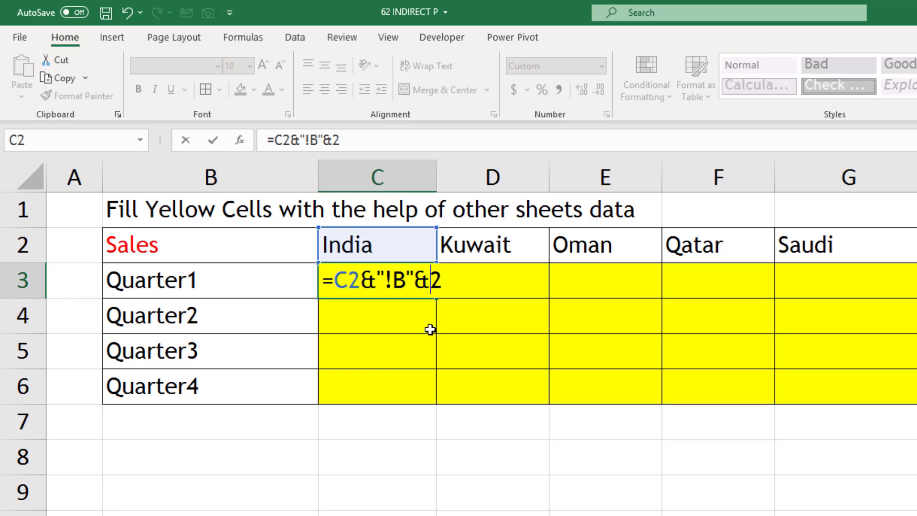
pyautogui.click(82, 281)
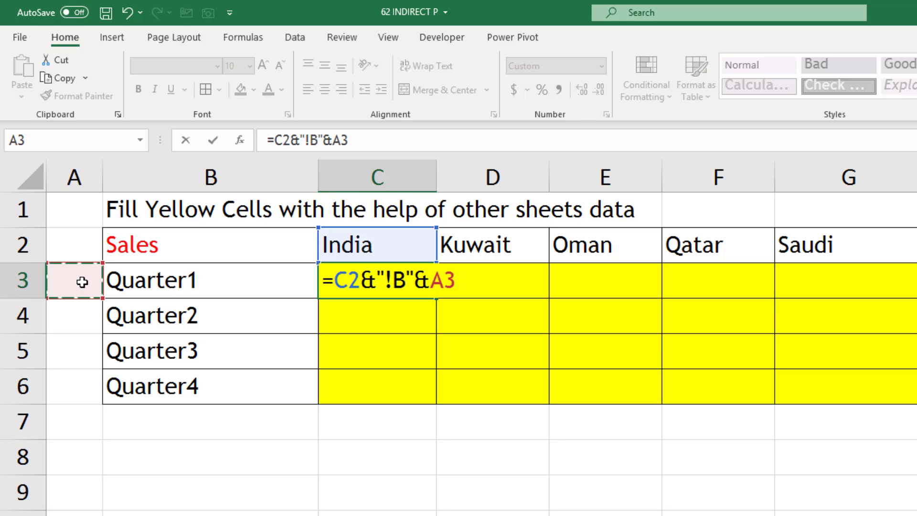
pyautogui.press('Return')
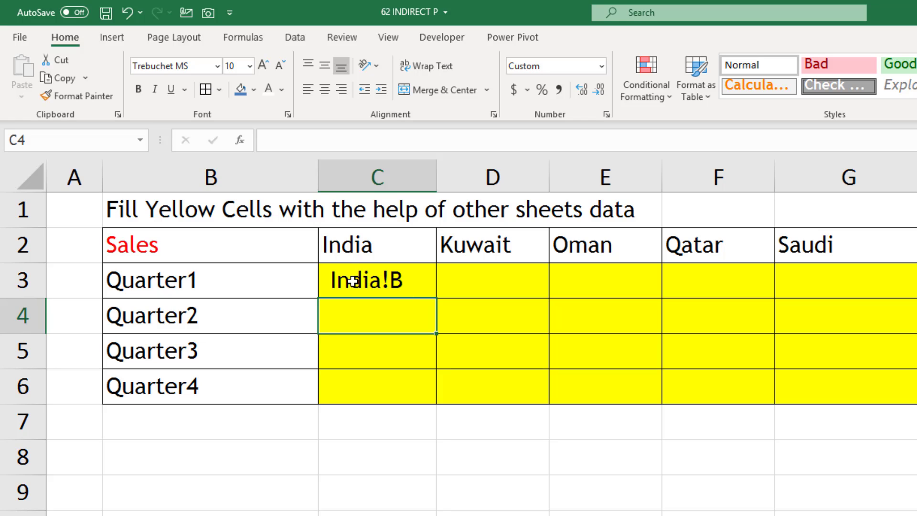
# Step: Fill A3:A6 with the helper row numbers 2, 3, 4 and 5
pyautogui.click(84, 285)
pyautogui.write('2')
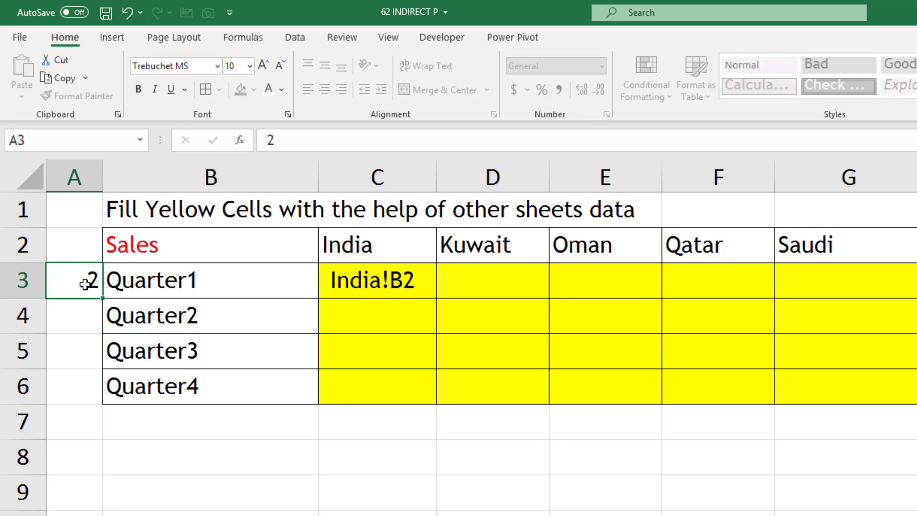
pyautogui.press('Return')
pyautogui.write('3')
pyautogui.press('Return')
pyautogui.write('4')
pyautogui.press('Return')
pyautogui.write('5')
pyautogui.press('Return')
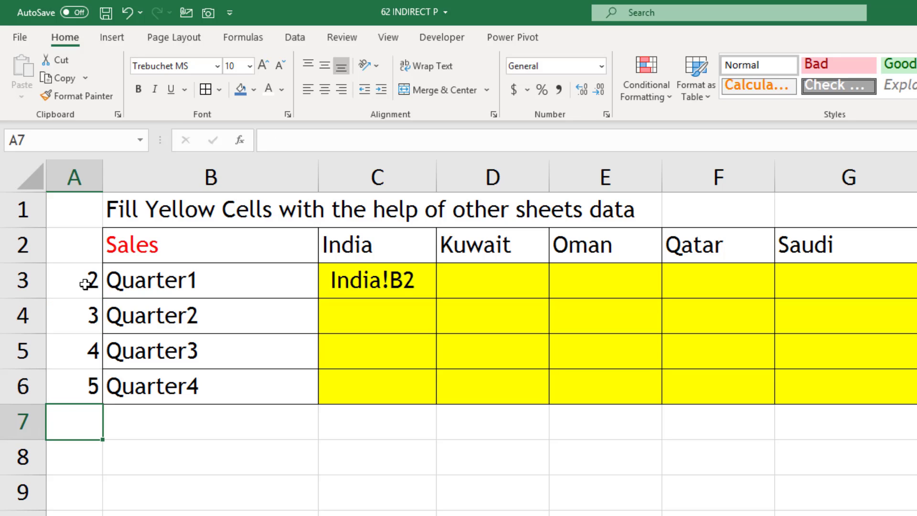
pyautogui.write('6')
pyautogui.press('Escape')
# Step: Wrap C3's formula as =INDIRECT(C2&"!B"&A3), returning 1,388
pyautogui.doubleClick(413, 281)
pyautogui.hotkey('ctrl', 'Return')
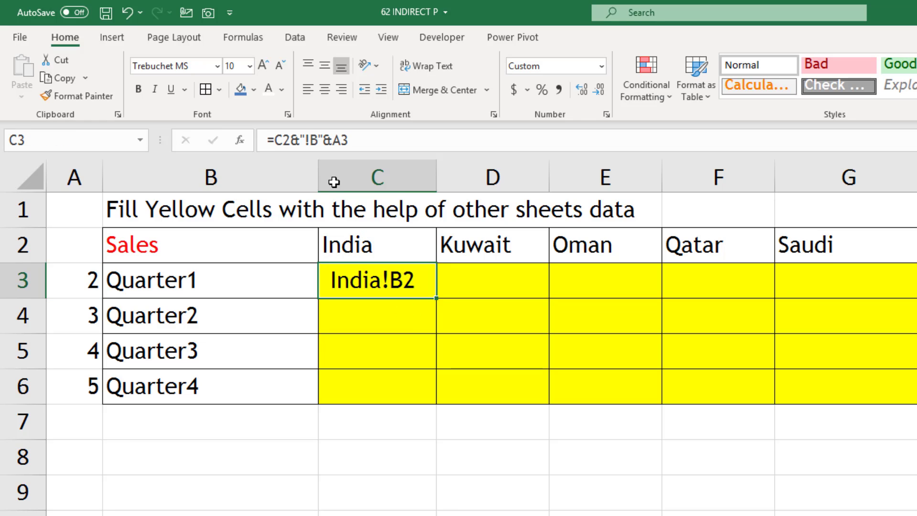
pyautogui.click(275, 140)
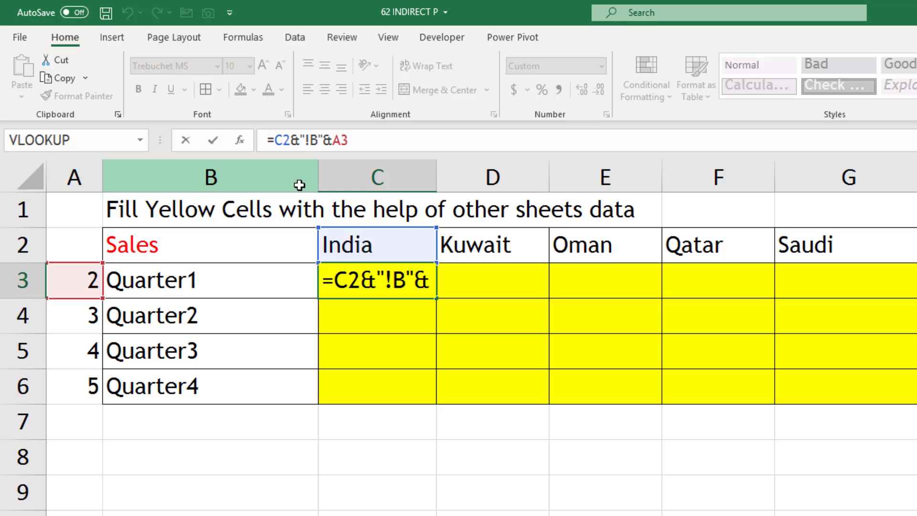
pyautogui.write('ind')
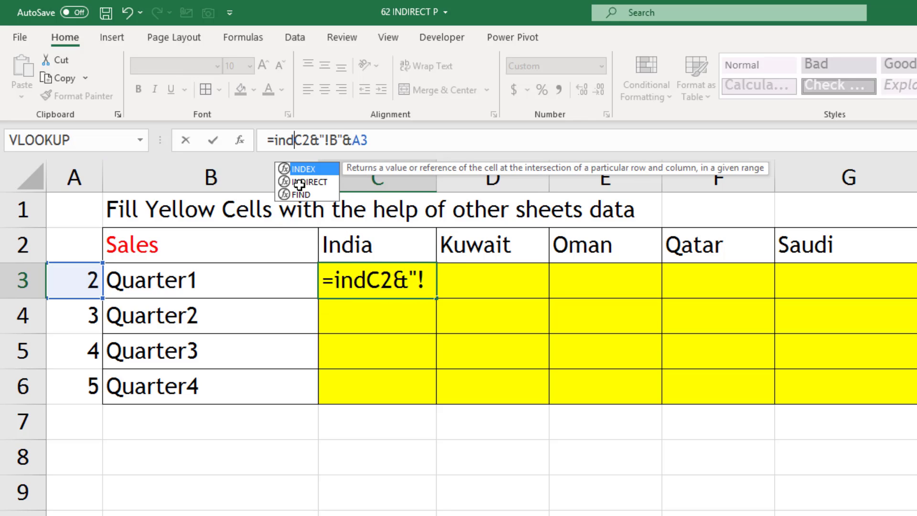
pyautogui.doubleClick(300, 182)
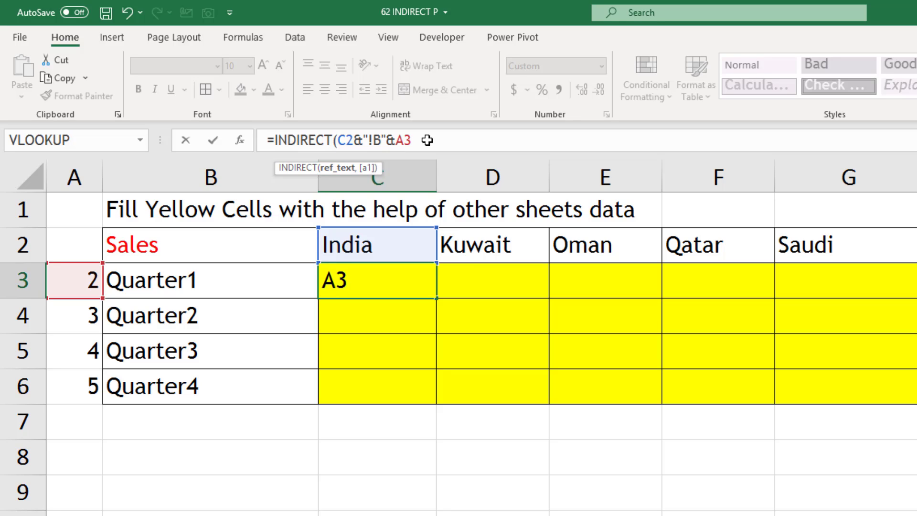
pyautogui.write(')')
pyautogui.press('Return')
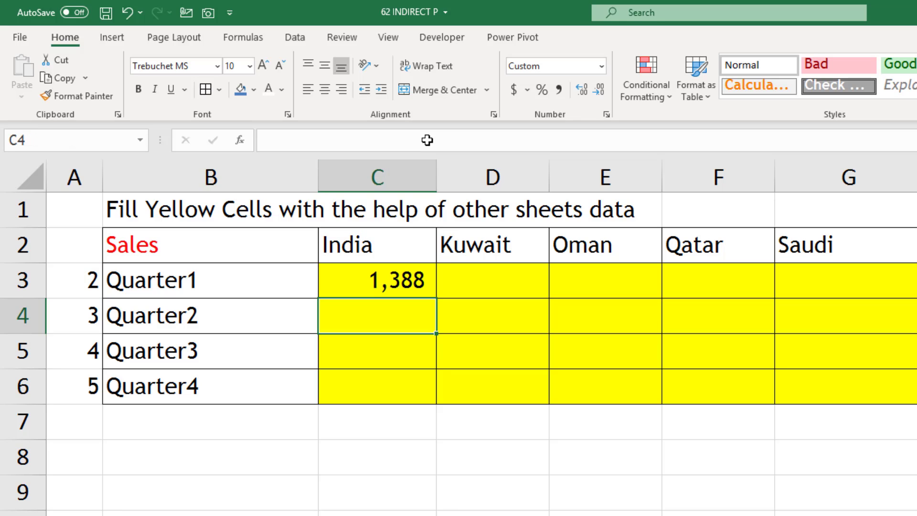
pyautogui.click(398, 276)
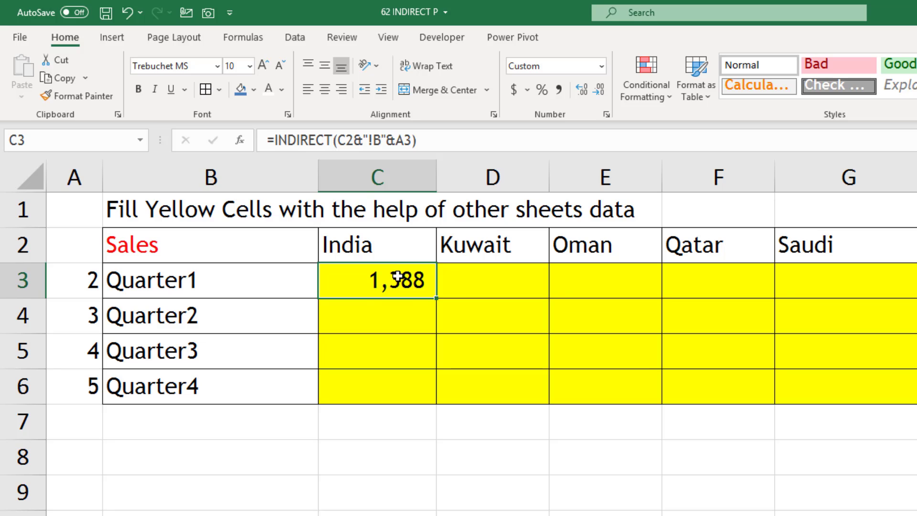
# Step: Lock C3's references with F4 to give =INDIRECT(C$2&"!B"&$A3)
pyautogui.doubleClick(401, 278)
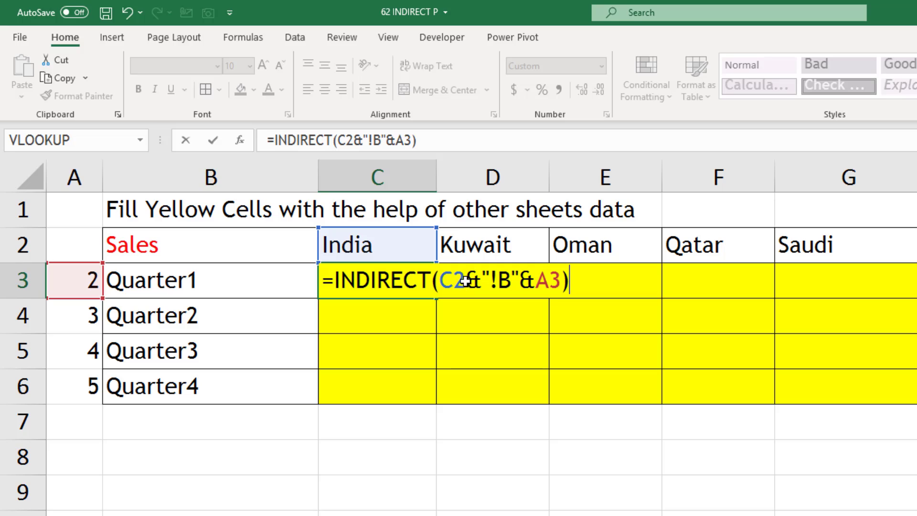
pyautogui.click(448, 281)
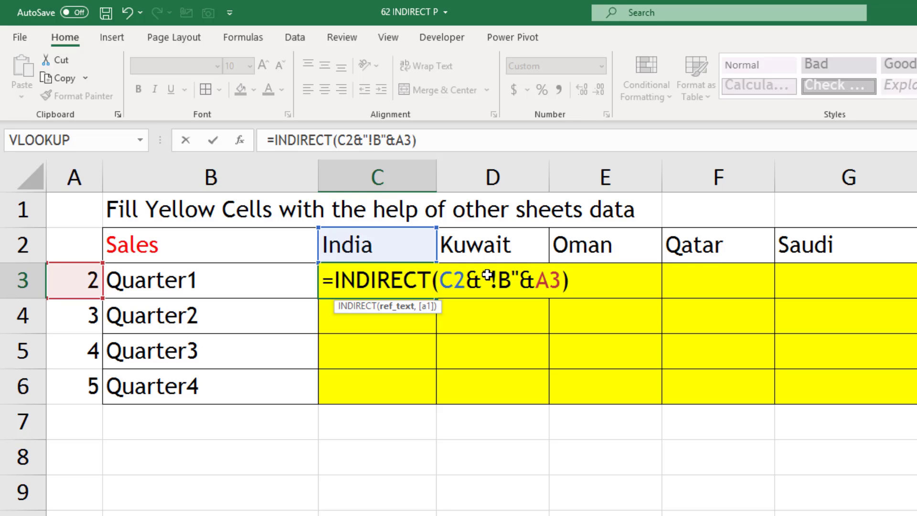
pyautogui.press('F4')
pyautogui.press('F4')
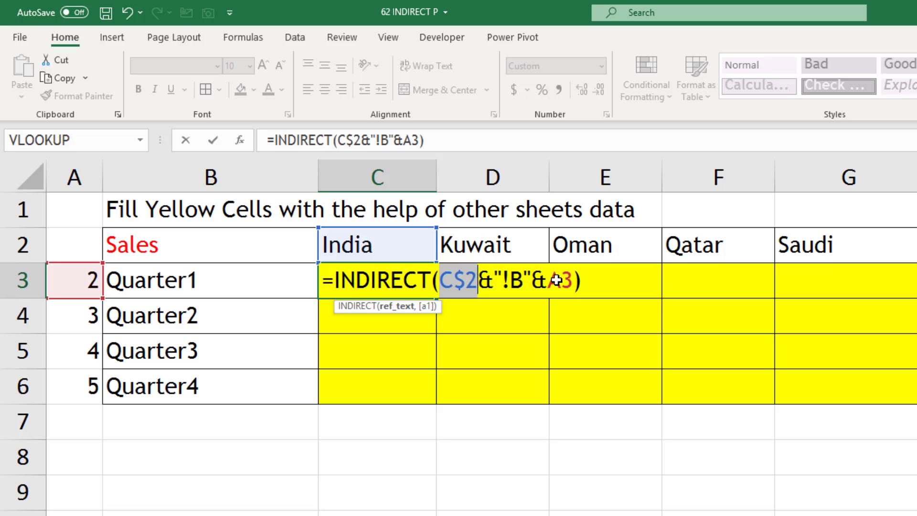
pyautogui.click(549, 281)
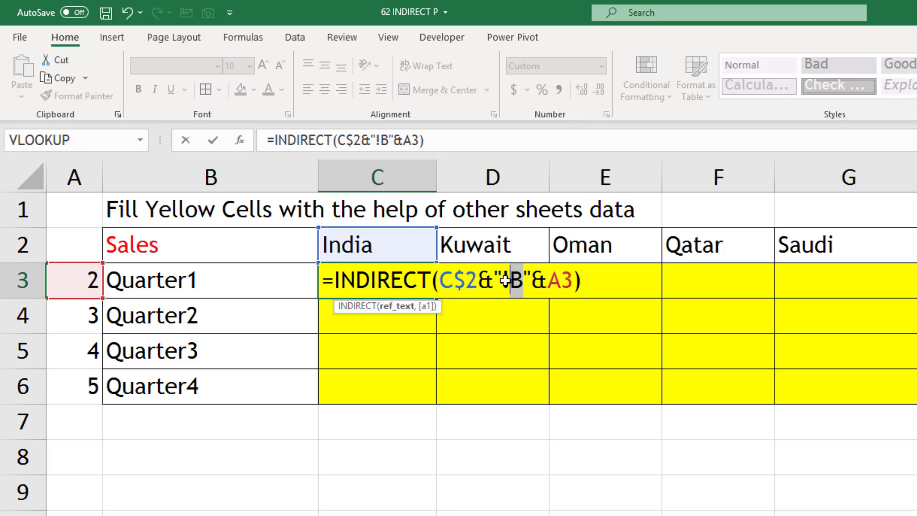
pyautogui.doubleClick(554, 280)
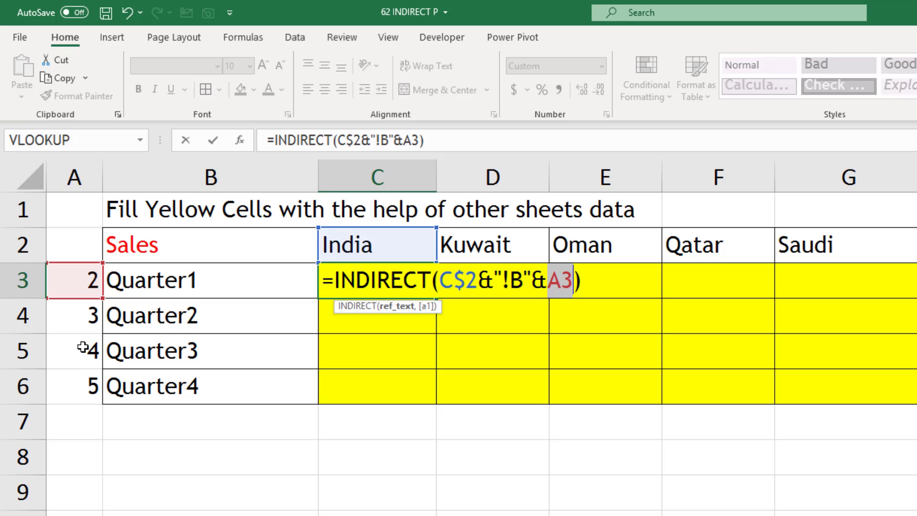
pyautogui.click(548, 278)
pyautogui.press('F4')
pyautogui.press('F4')
pyautogui.press('F4')
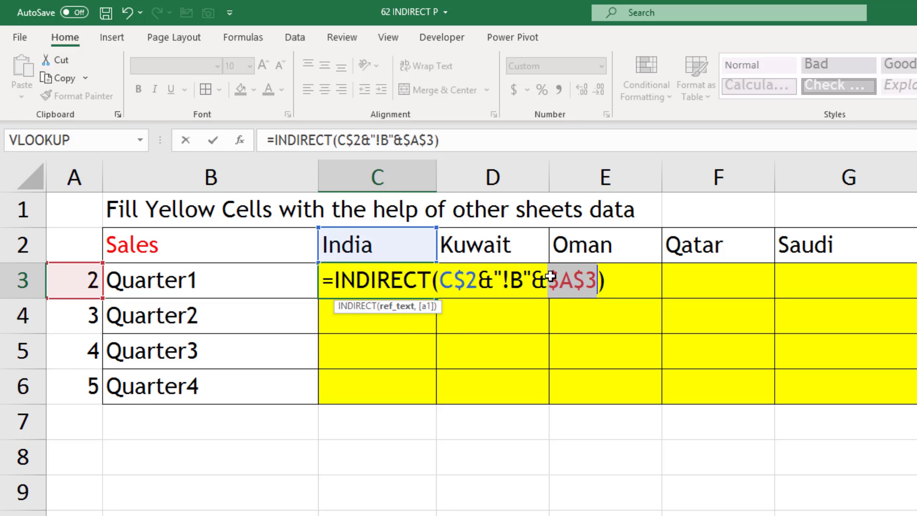
pyautogui.press('Return')
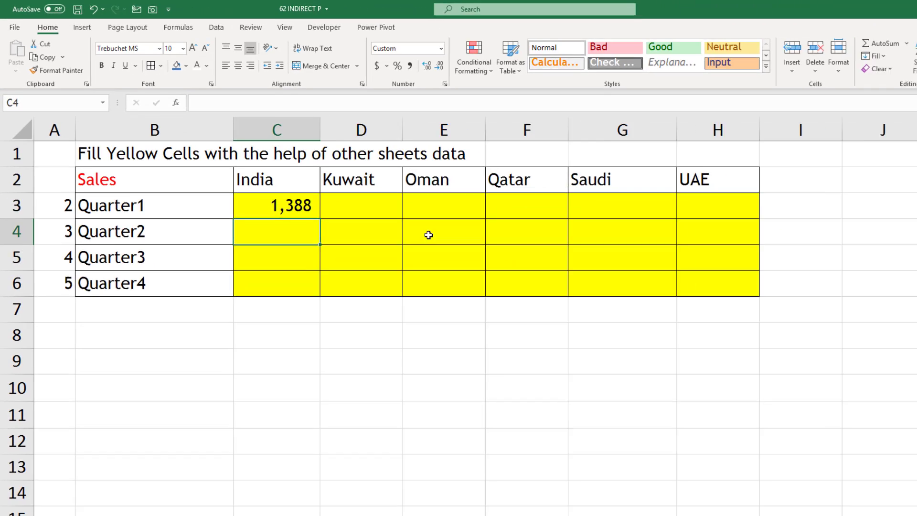
pyautogui.click(396, 279)
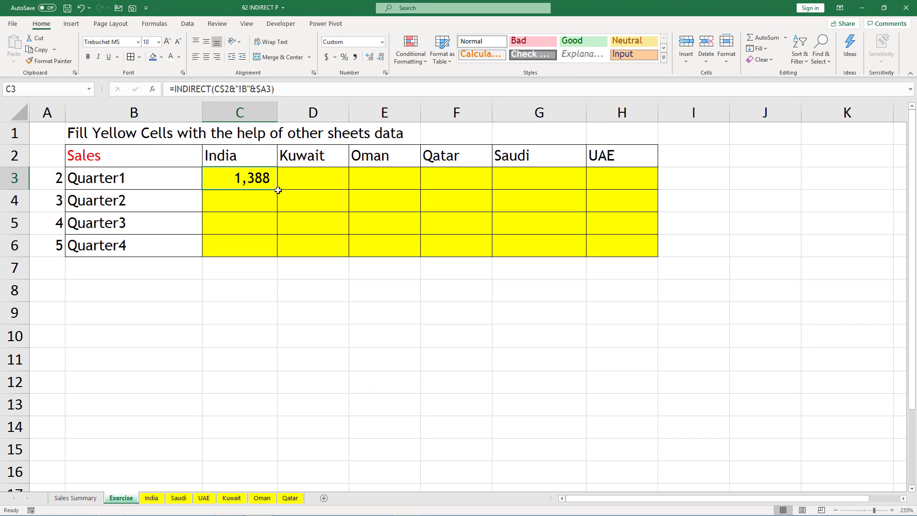
# Step: Copy C3's INDIRECT formula across C3:H6, filling all 24 quarterly values
pyautogui.moveTo(278, 190); pyautogui.dragTo(635, 256)
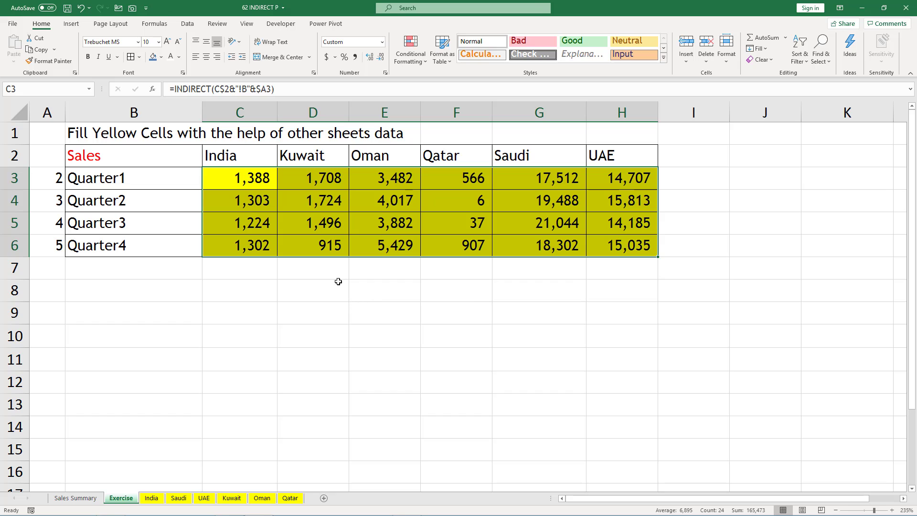
pyautogui.click(265, 177)
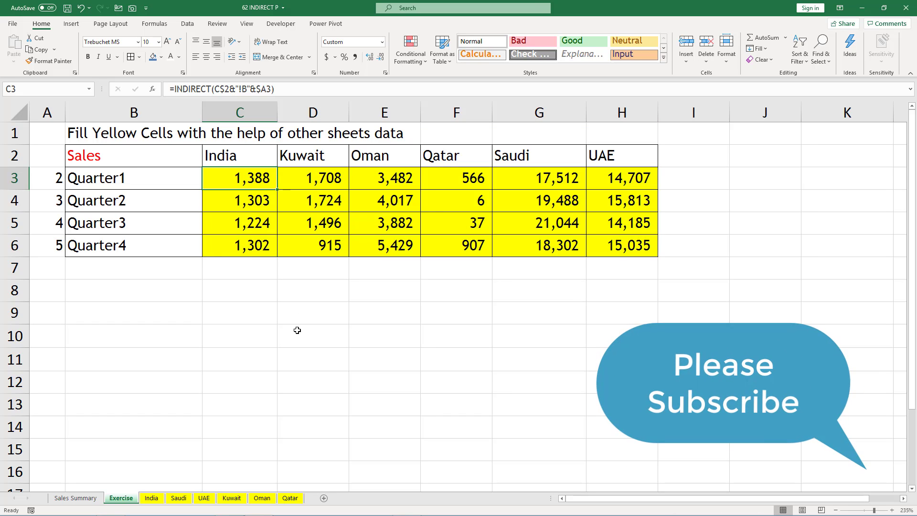
pyautogui.click(152, 498)
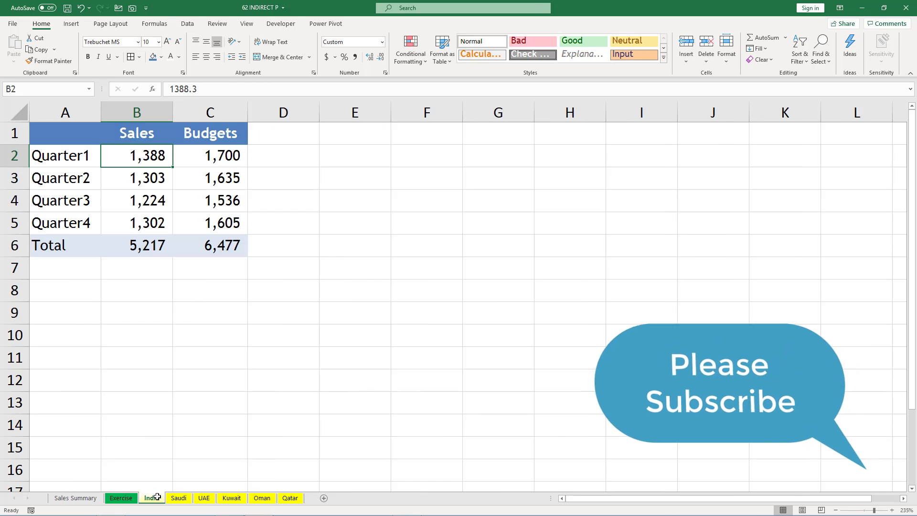
pyautogui.click(178, 498)
pyautogui.click(204, 498)
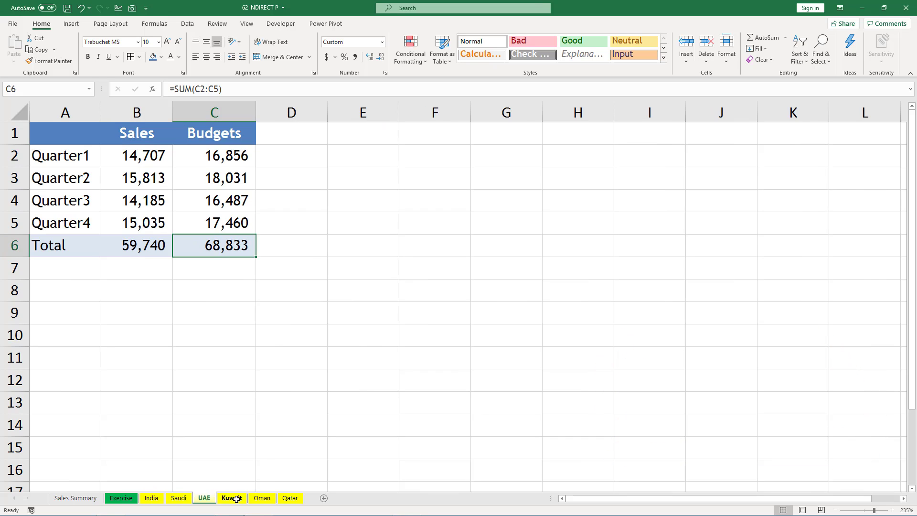
pyautogui.click(232, 497)
pyautogui.click(262, 498)
pyautogui.click(290, 498)
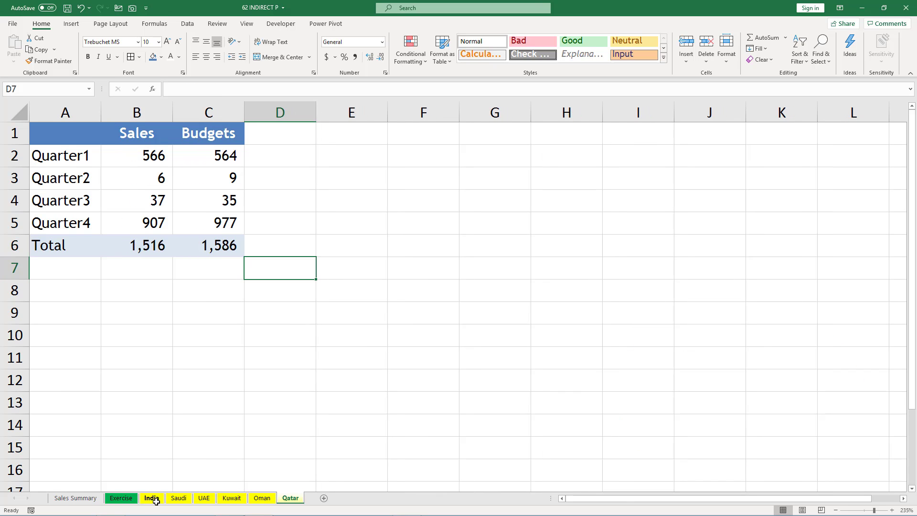
pyautogui.click(152, 498)
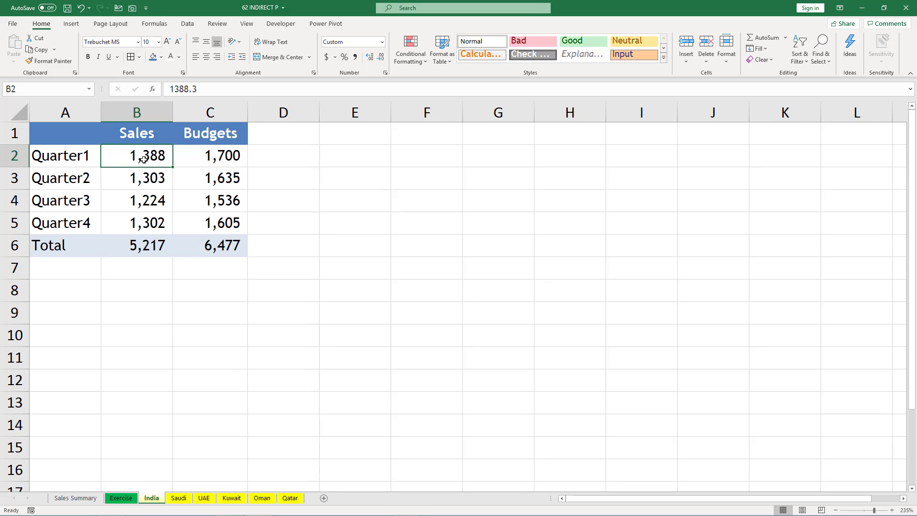
pyautogui.click(108, 499)
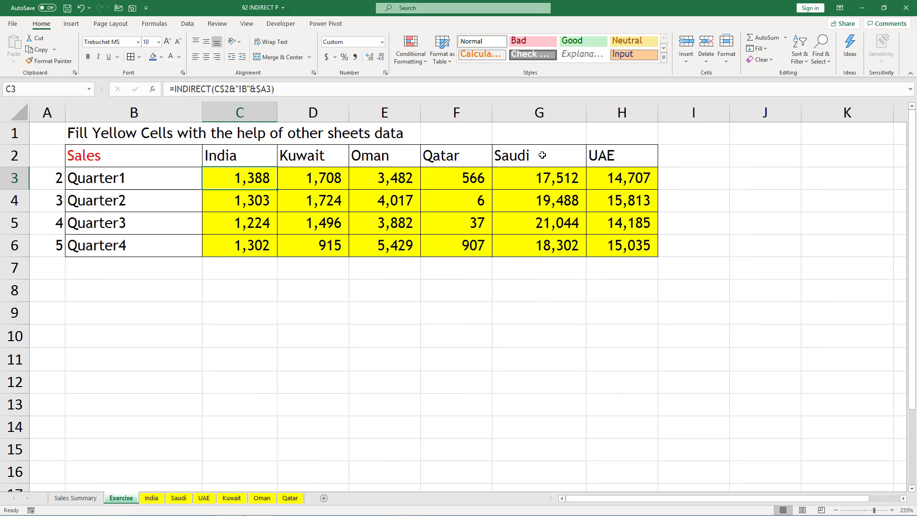
pyautogui.click(624, 185)
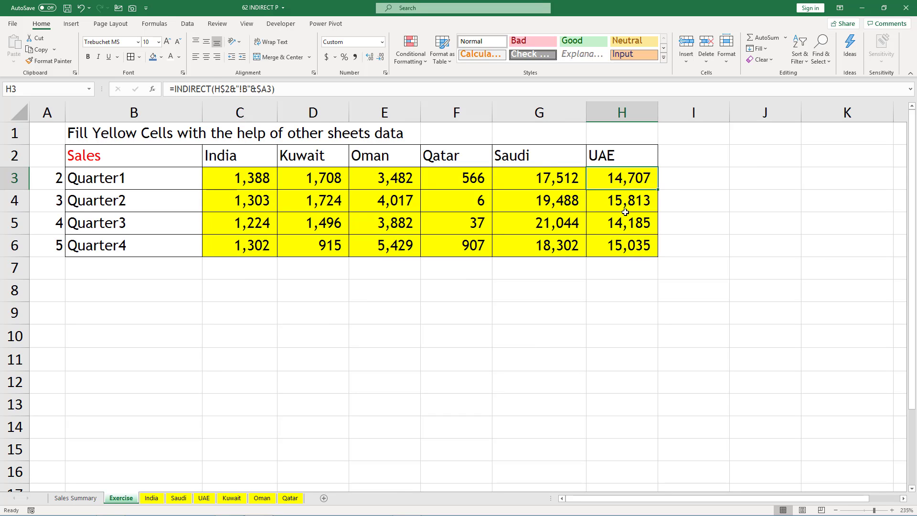
pyautogui.click(627, 251)
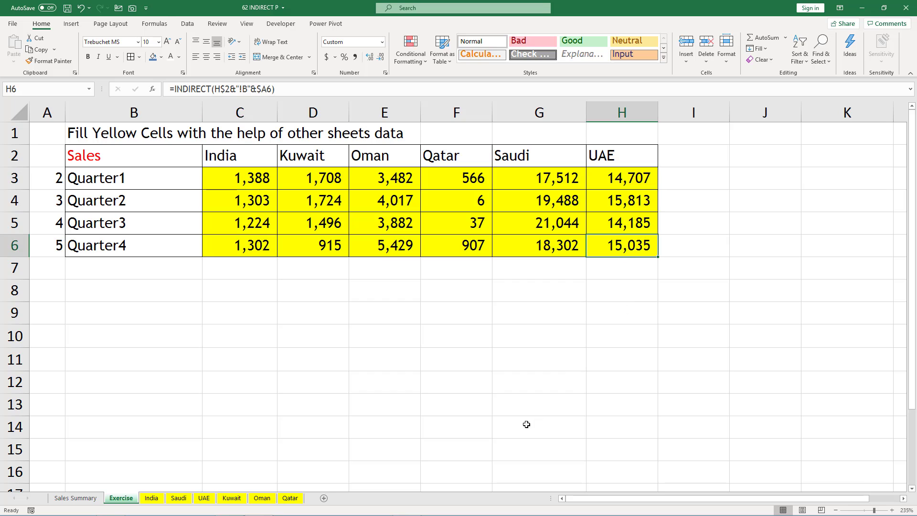
pyautogui.click(204, 498)
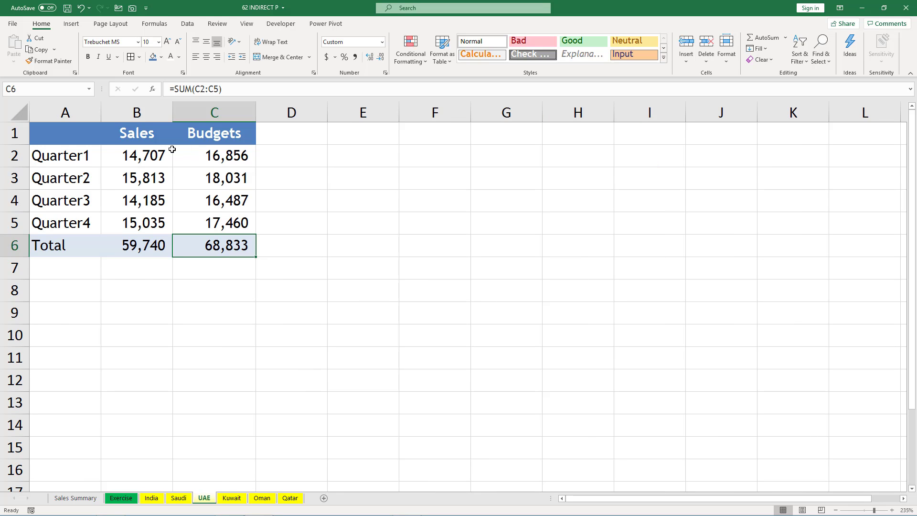
pyautogui.click(154, 158)
pyautogui.click(142, 225)
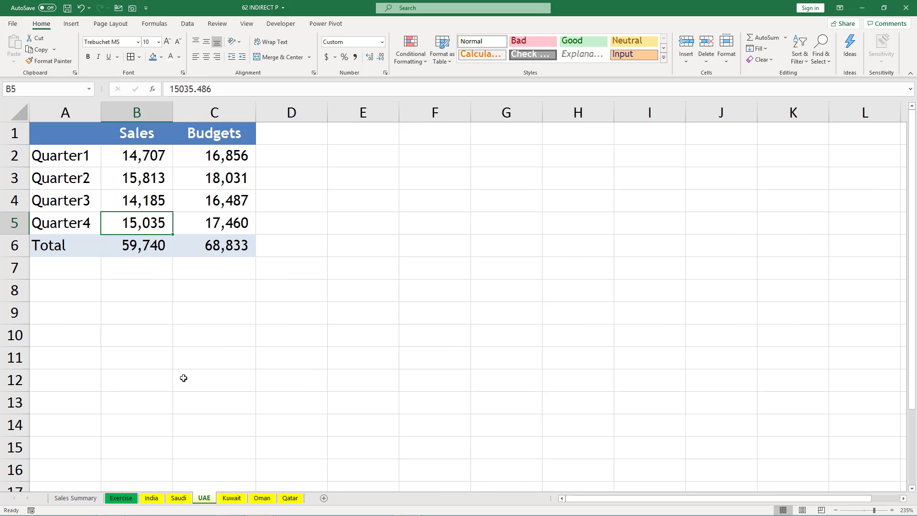
pyautogui.click(121, 498)
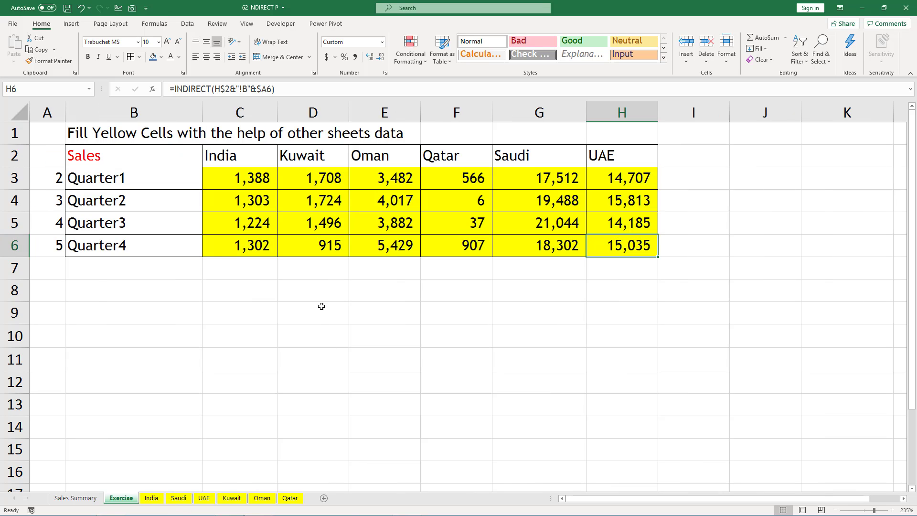
pyautogui.click(267, 291)
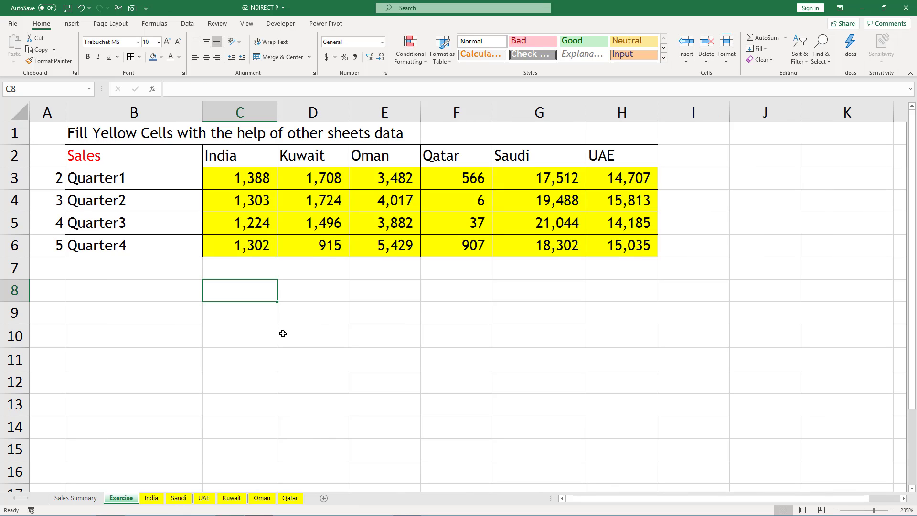